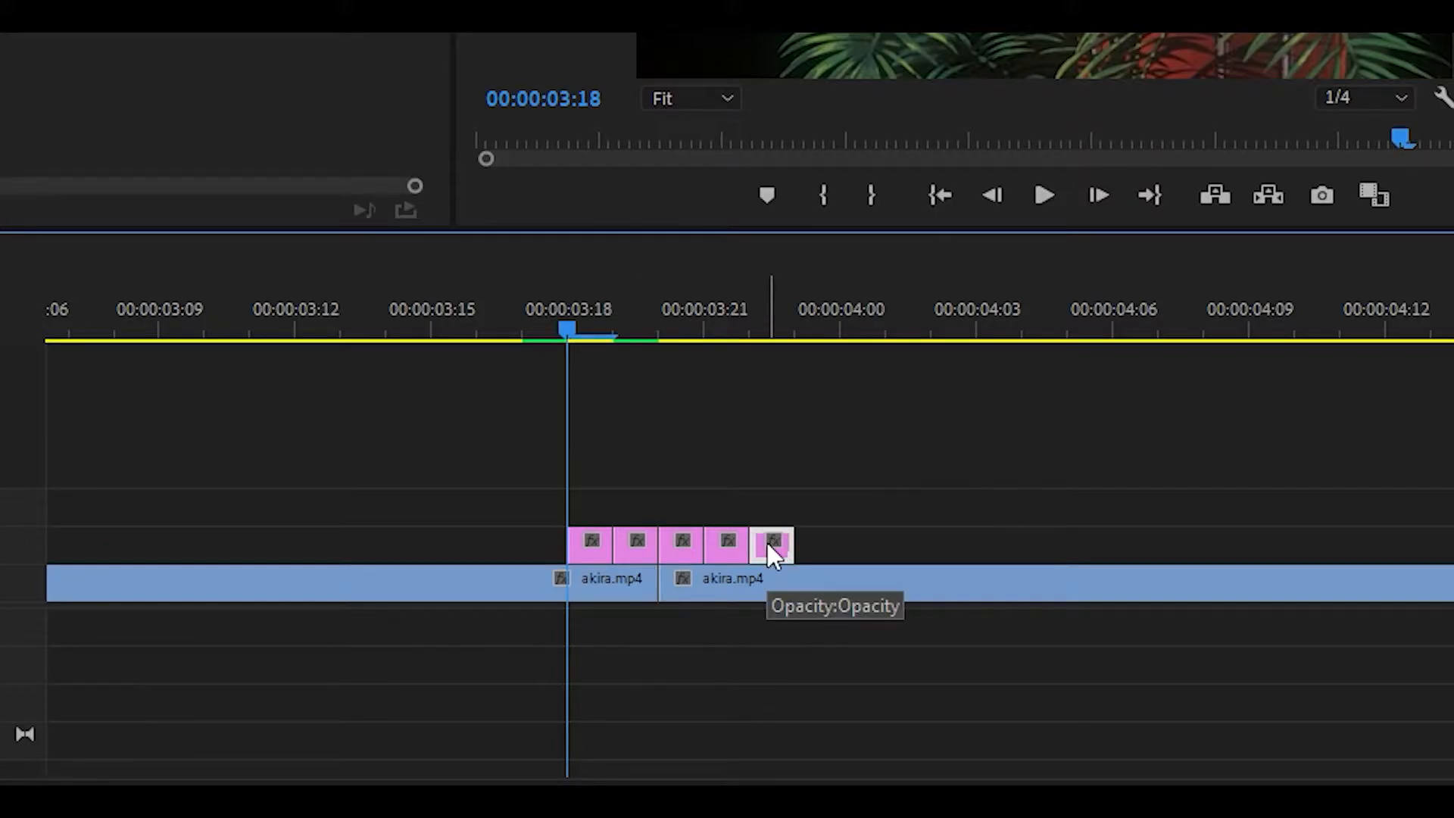
# Step: Apply an inverted Find Edges and a Mosaic with 400 horizontal and vertical blocks to the first adjustment layer clip
pyautogui.moveTo(767, 545); pyautogui.dragTo(813, 546)
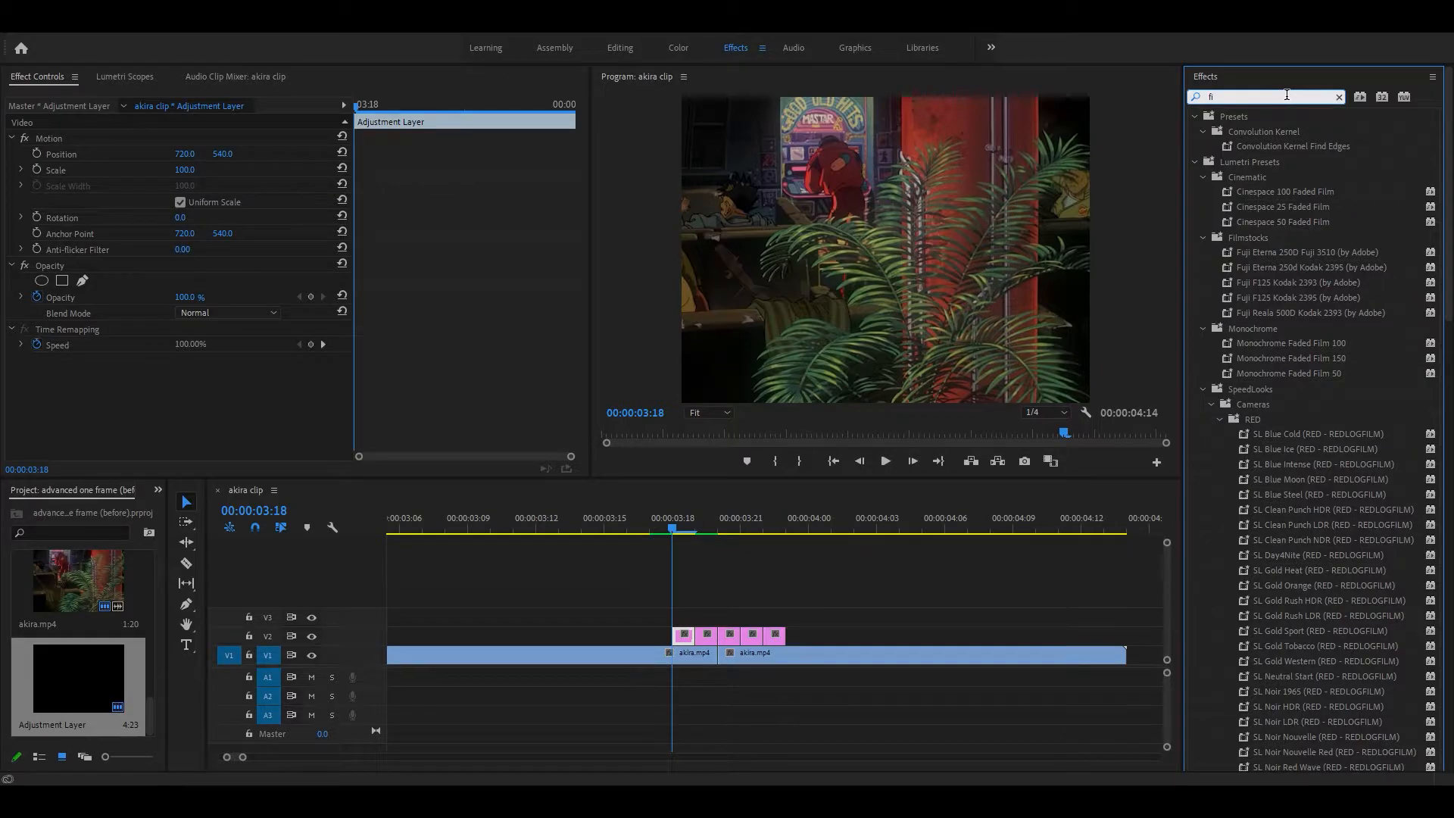
pyautogui.write('nd')
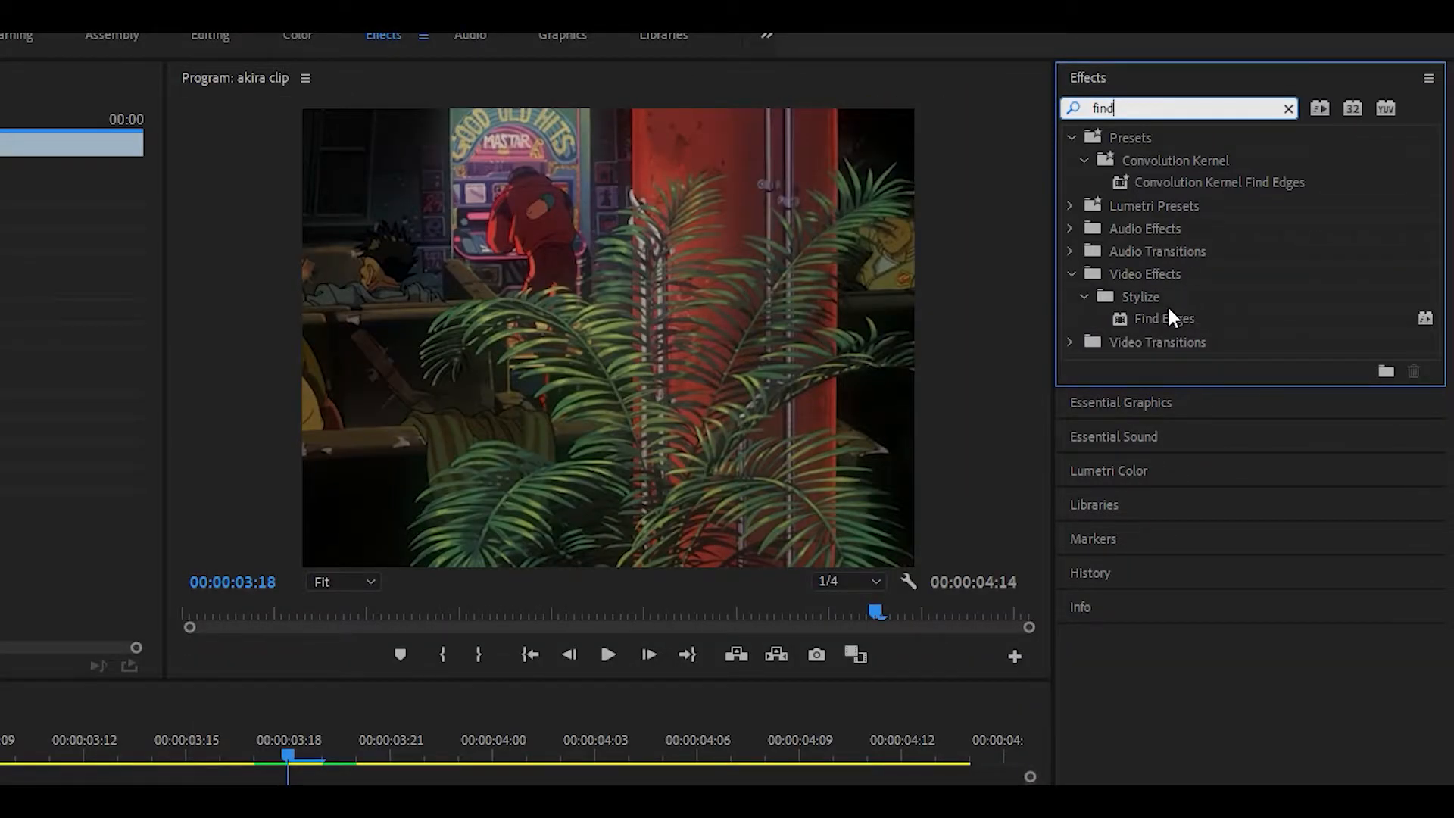
pyautogui.moveTo(1160, 318); pyautogui.dragTo(307, 817)
pyautogui.moveTo(686, 636); pyautogui.dragTo(685, 636)
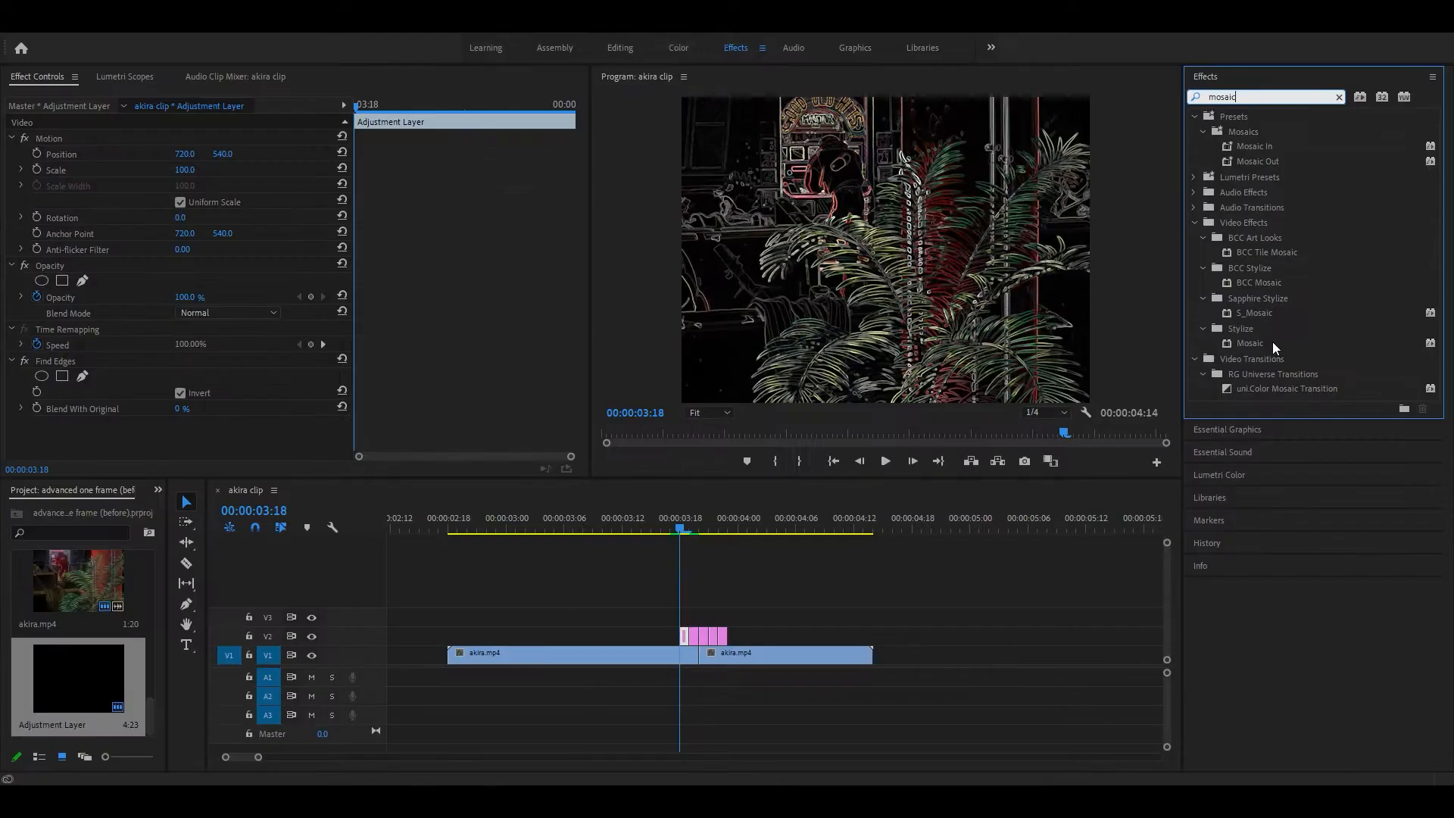
pyautogui.moveTo(1168, 477); pyautogui.dragTo(685, 636)
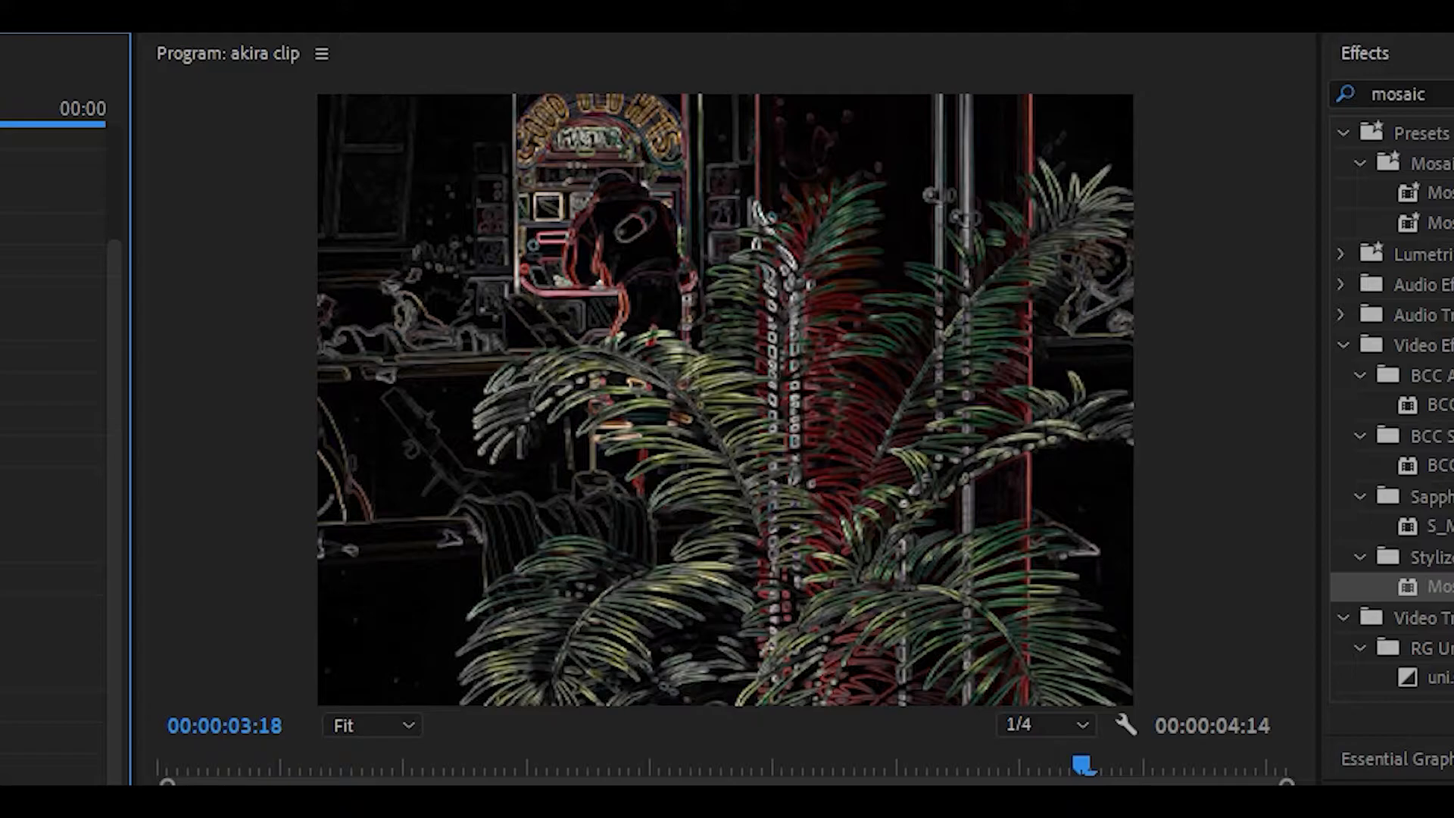
# Step: Add Wave Warp to the first adjustment layer with Smooth Noise type, wave height 40, wave width 20 and direction 0
pyautogui.click(1127, 130)
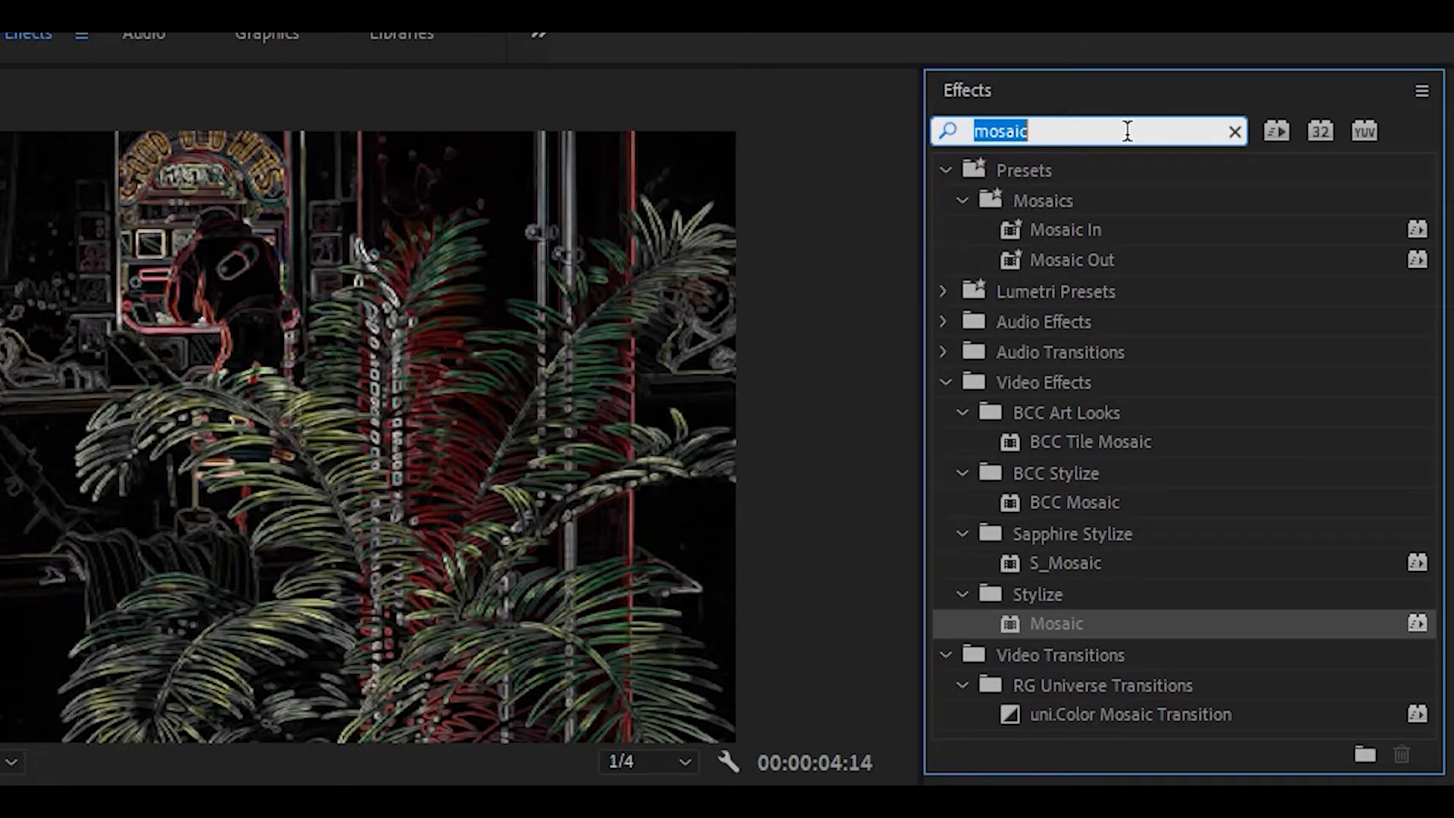
pyautogui.write('wave warp')
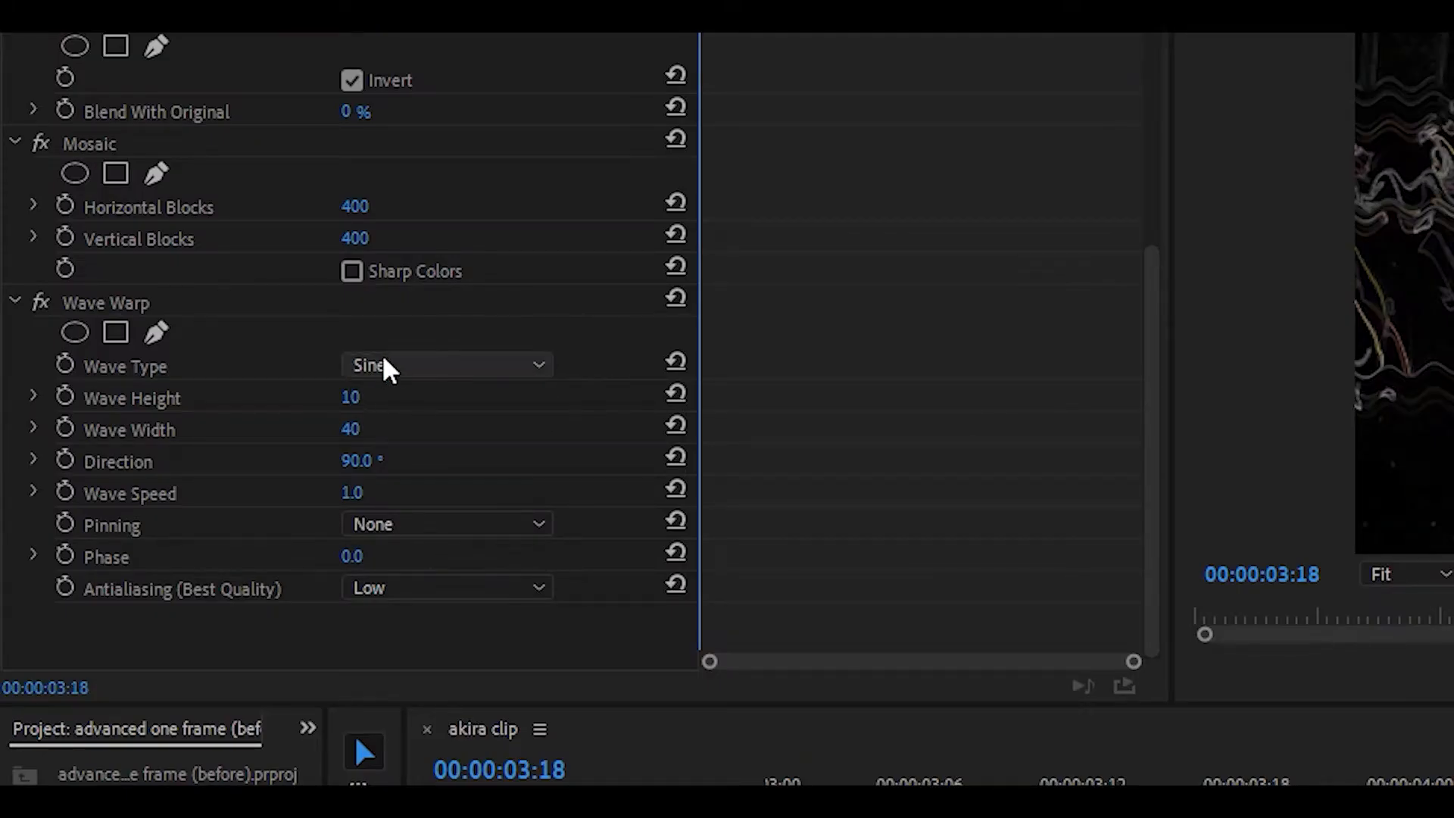
pyautogui.click(422, 369)
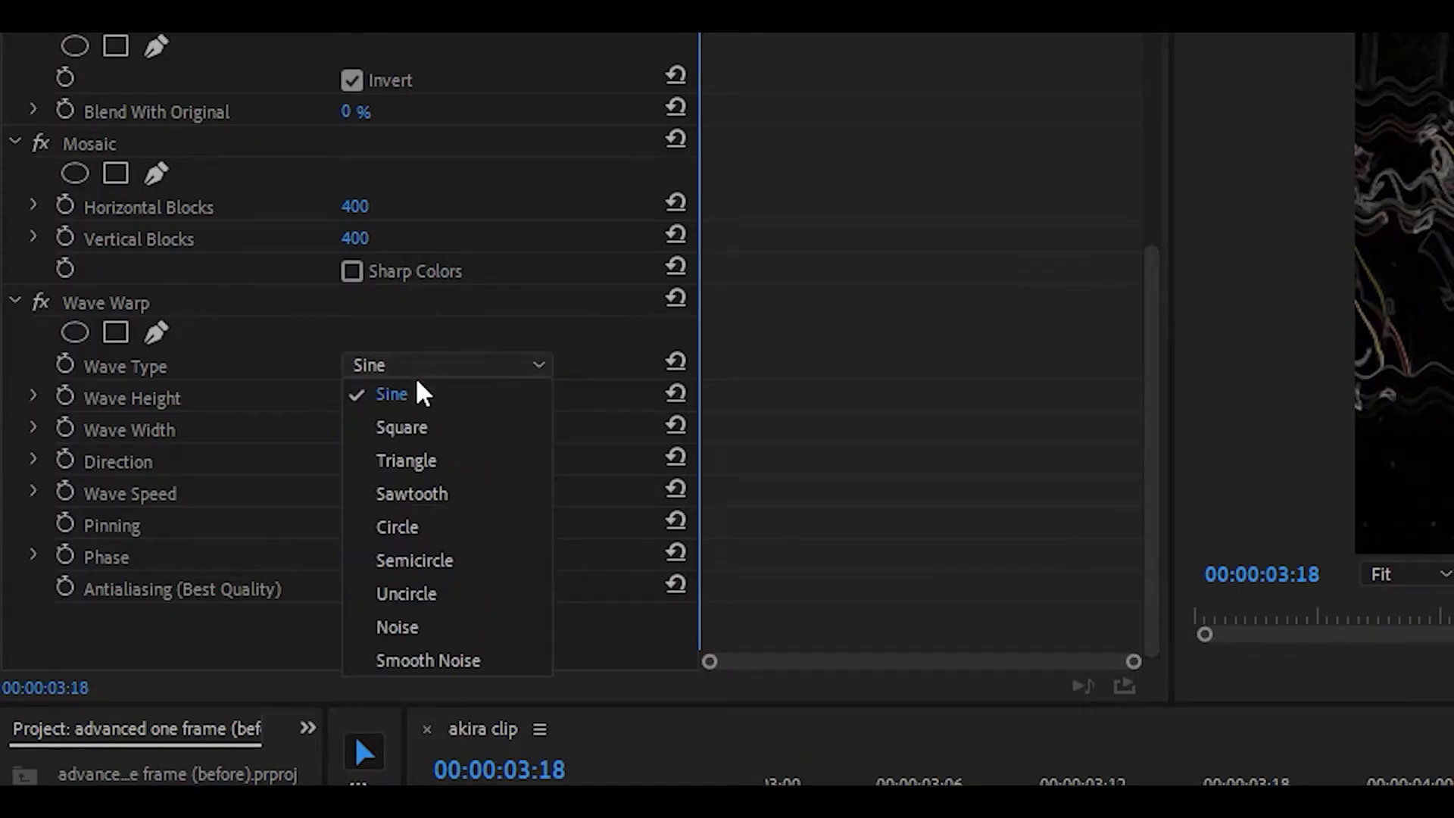
pyautogui.click(457, 659)
pyautogui.scroll(2, 927, 545)
pyautogui.write('40')
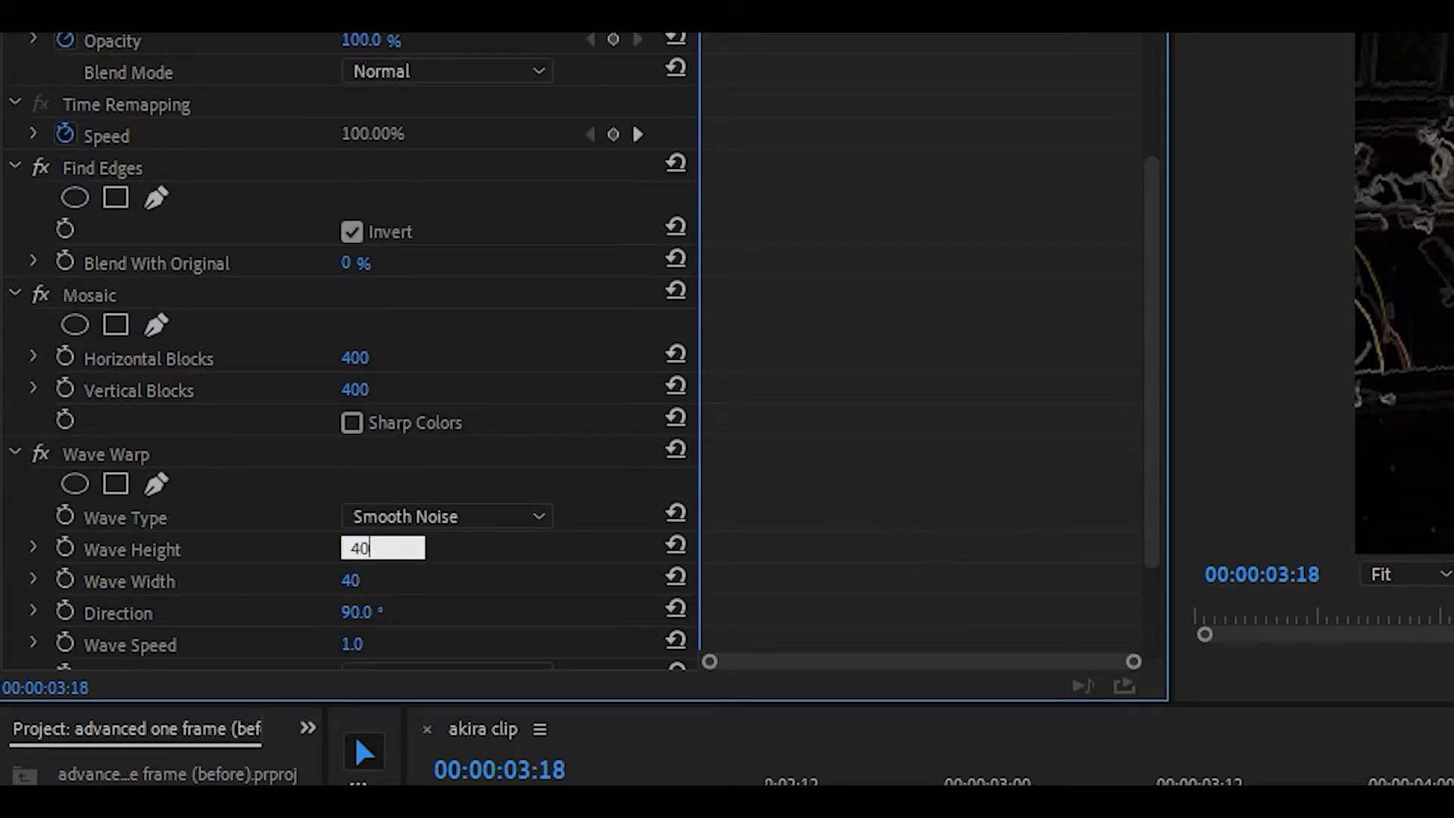
pyautogui.press('Tab')
pyautogui.write('20')
pyautogui.press('Tab')
pyautogui.scroll(-1, 151, 555)
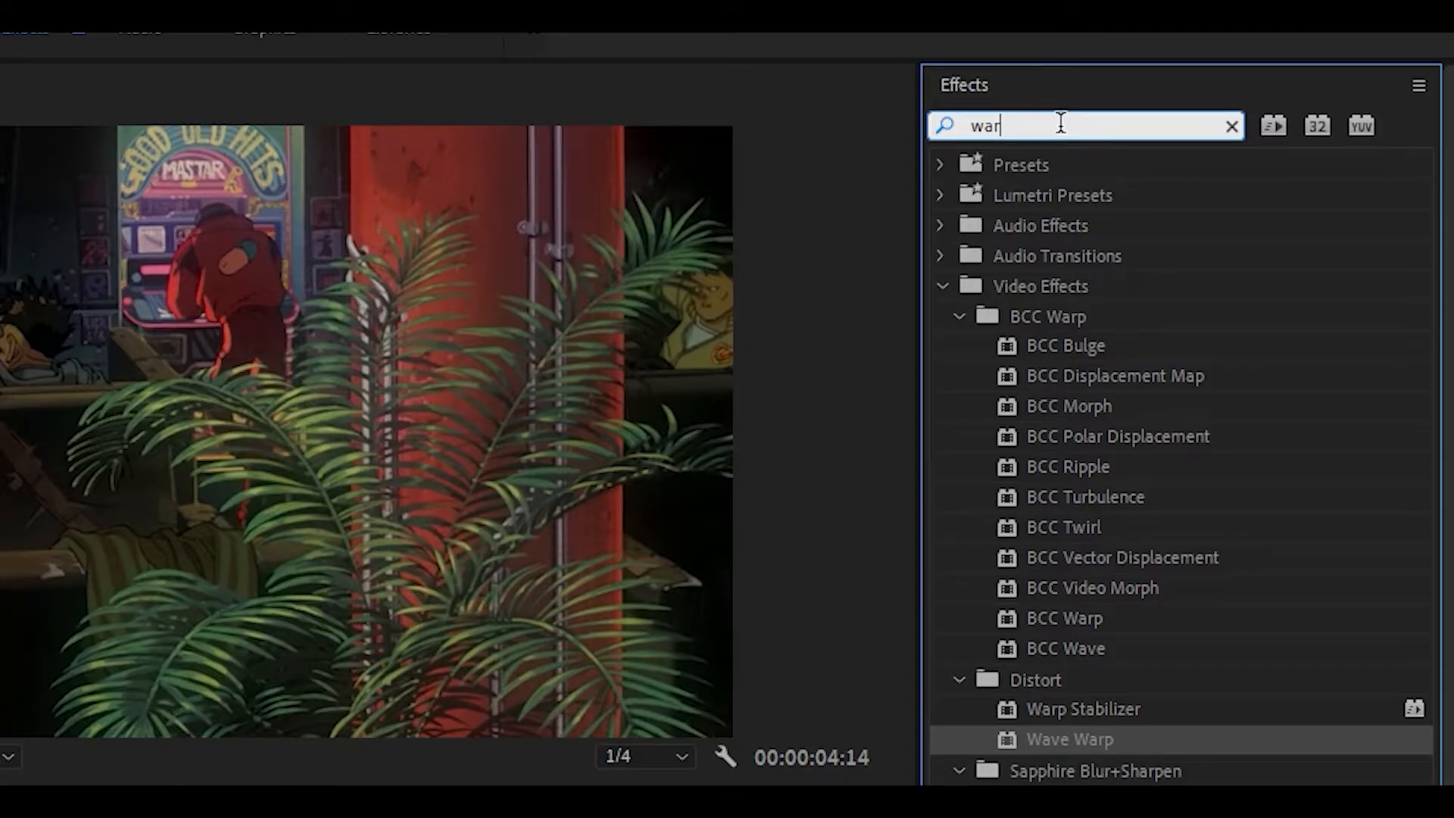
# Step: Apply S_WarpTransform to the second adjustment layer and set both Wrap X and Wrap Y to Tile
pyautogui.write('ptran')
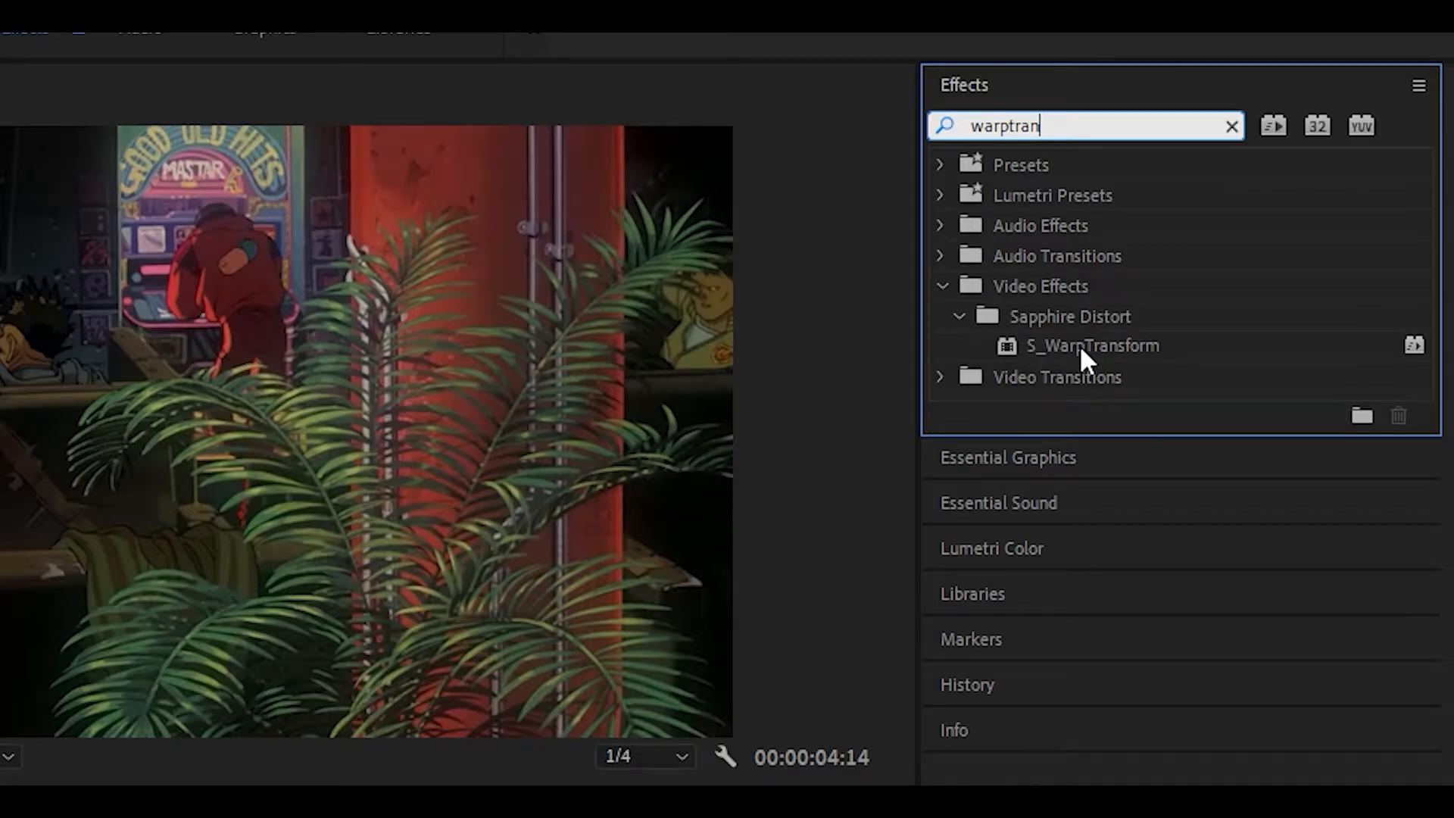
pyautogui.moveTo(1123, 345); pyautogui.dragTo(699, 633)
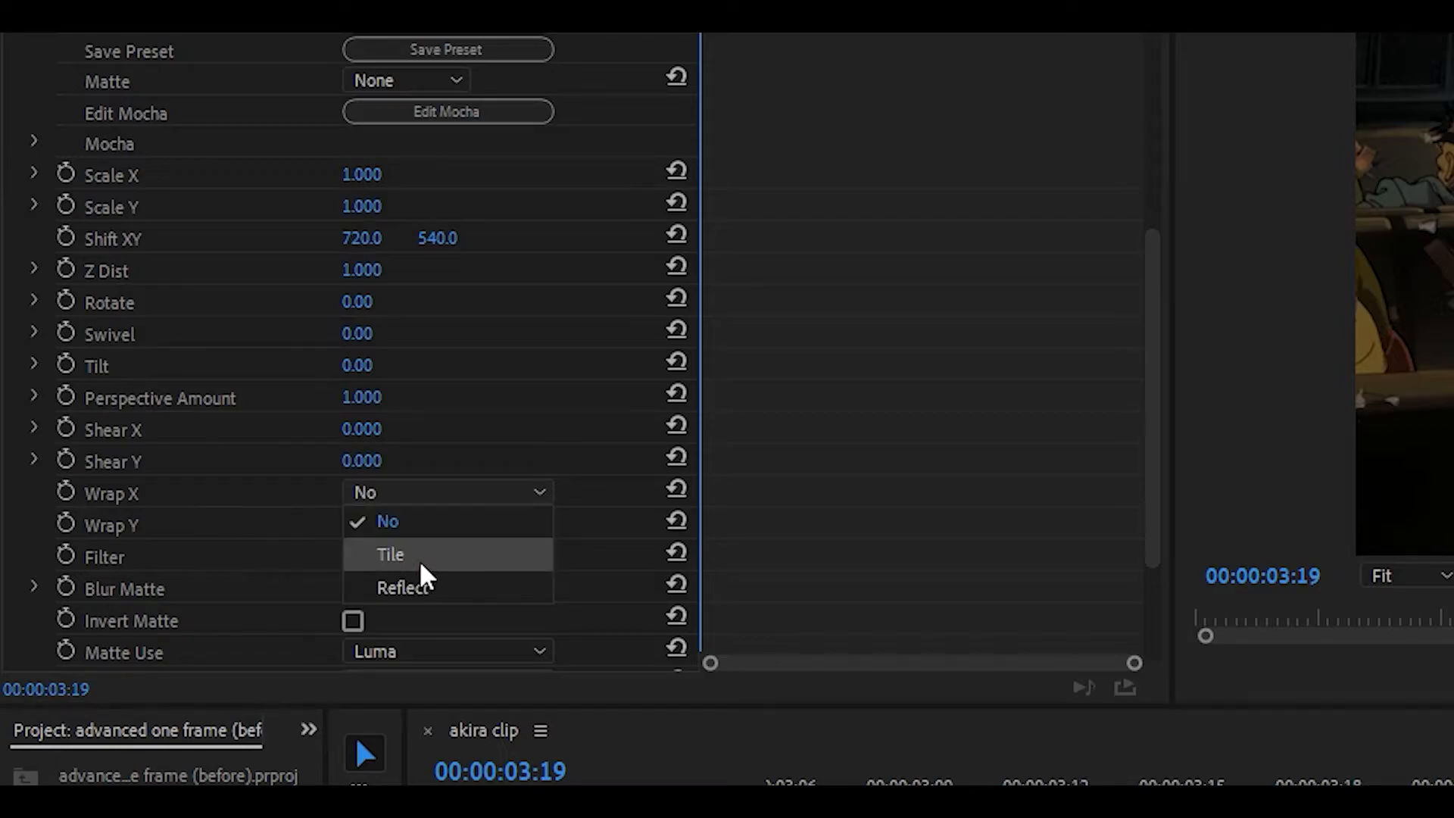
pyautogui.click(420, 562)
pyautogui.click(416, 523)
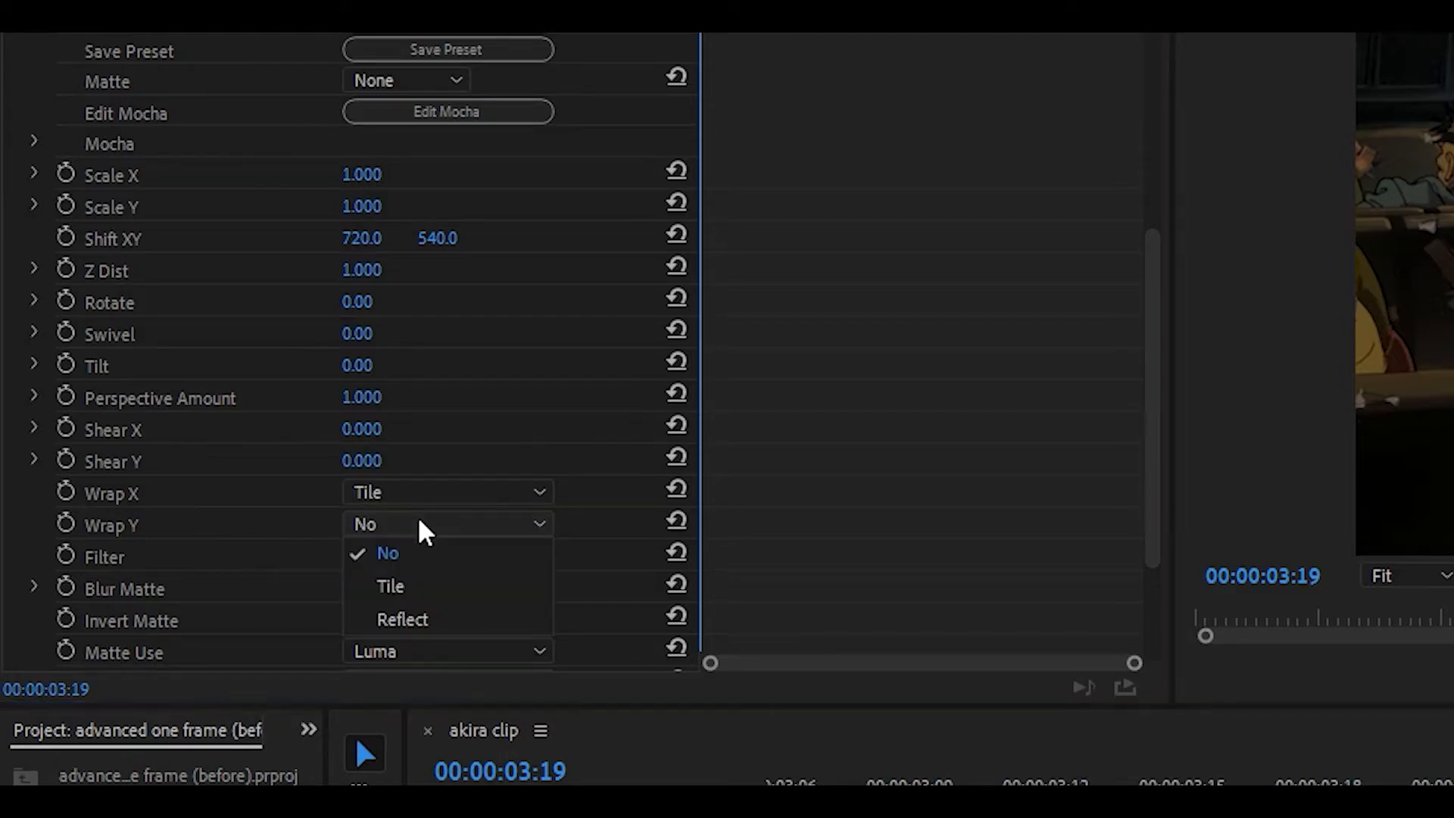
pyautogui.click(446, 586)
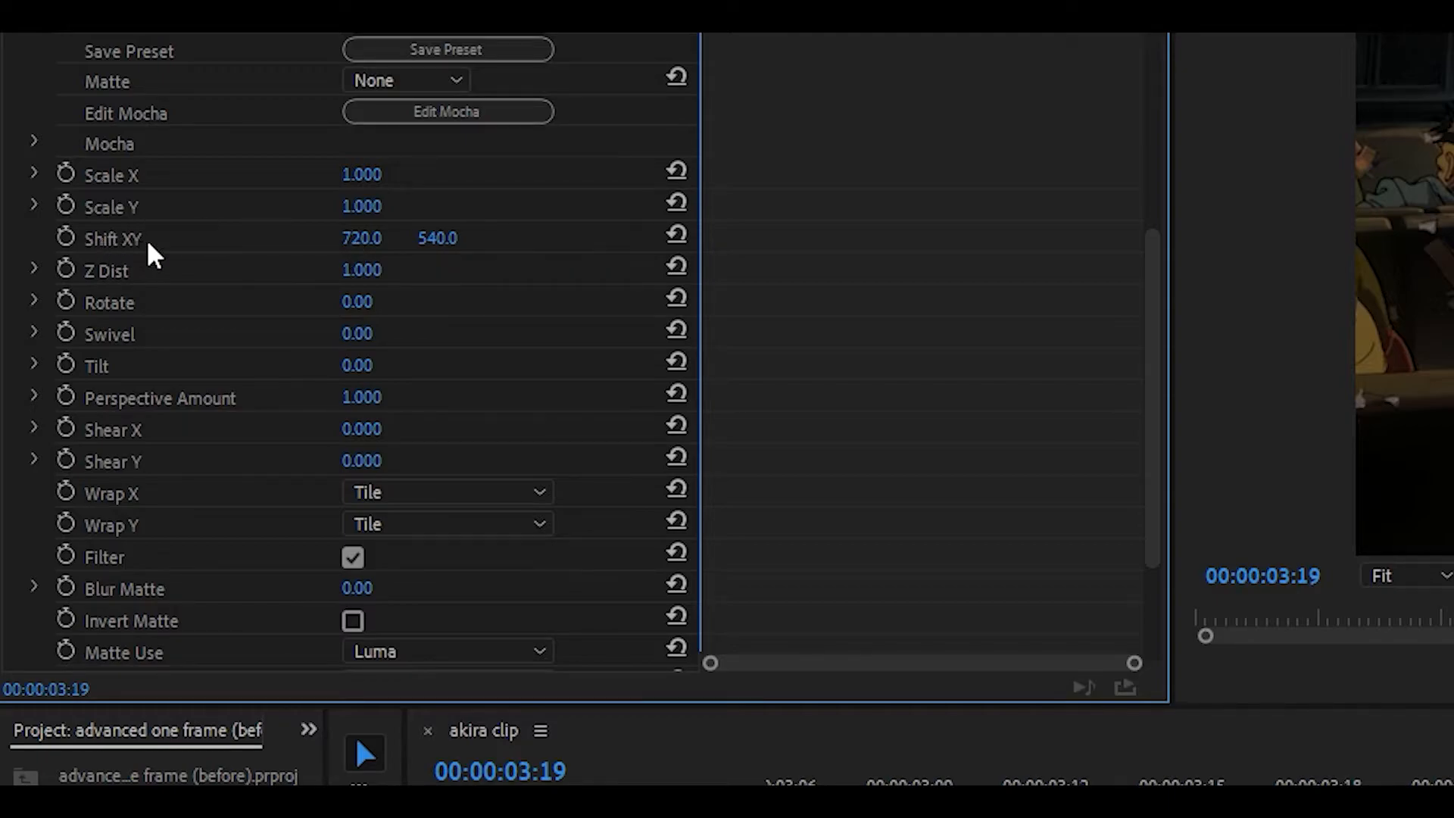
# Step: Set the horizontal Shift of S_WarpTransform to 100 and compare the frame without and with the shift
pyautogui.click(362, 238)
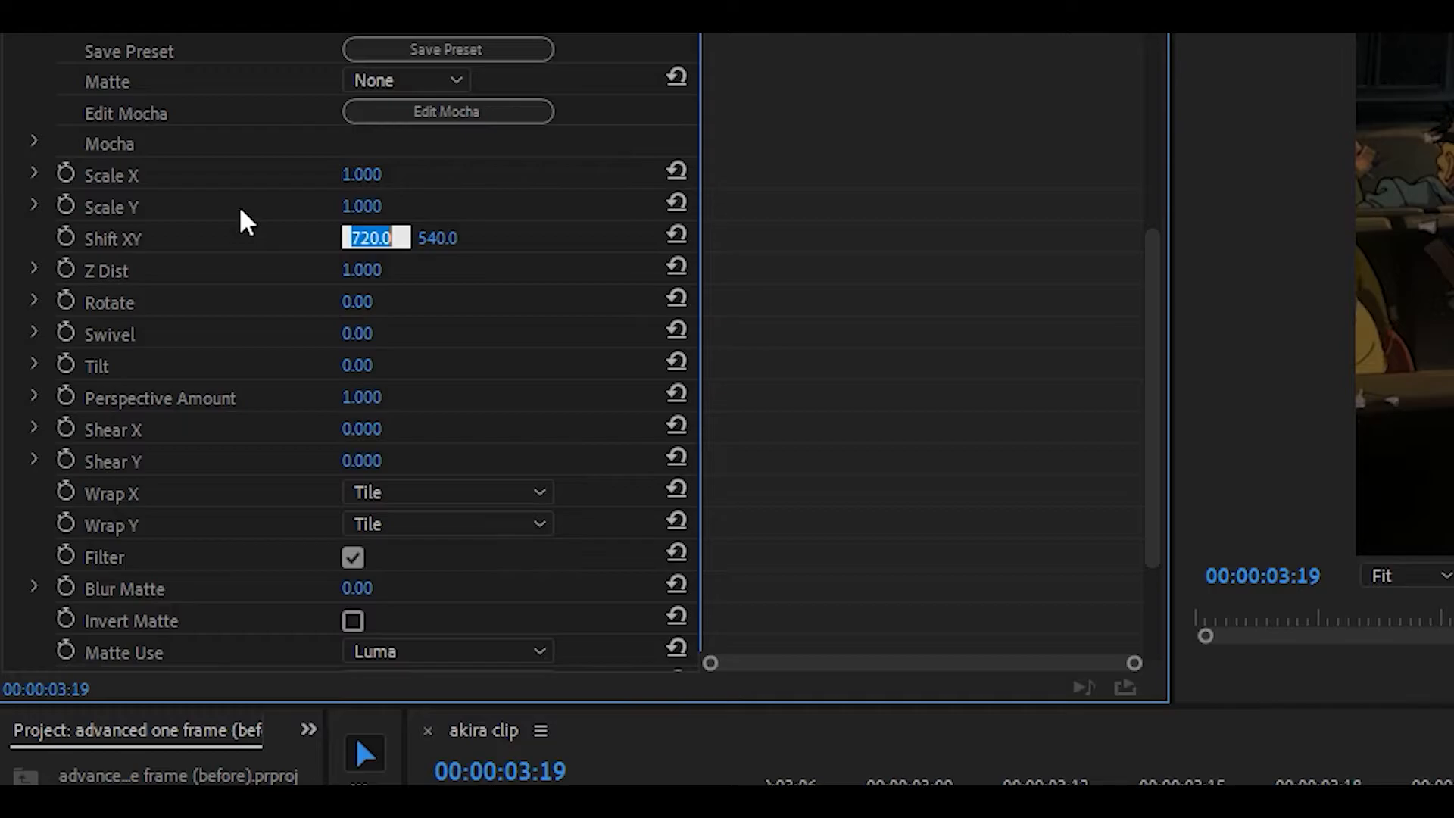
pyautogui.write('1')
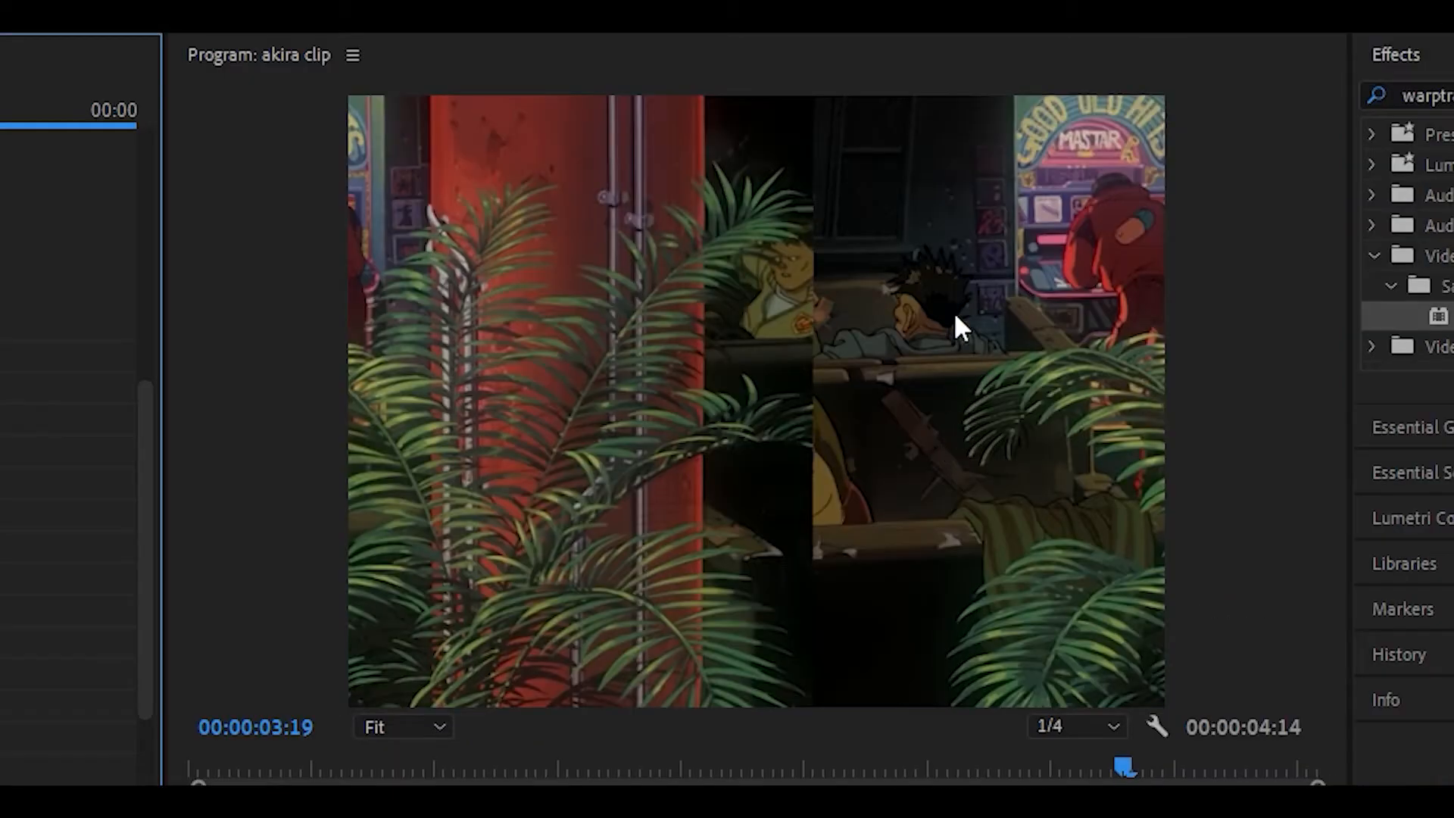
pyautogui.hotkey('ctrl', 'z')
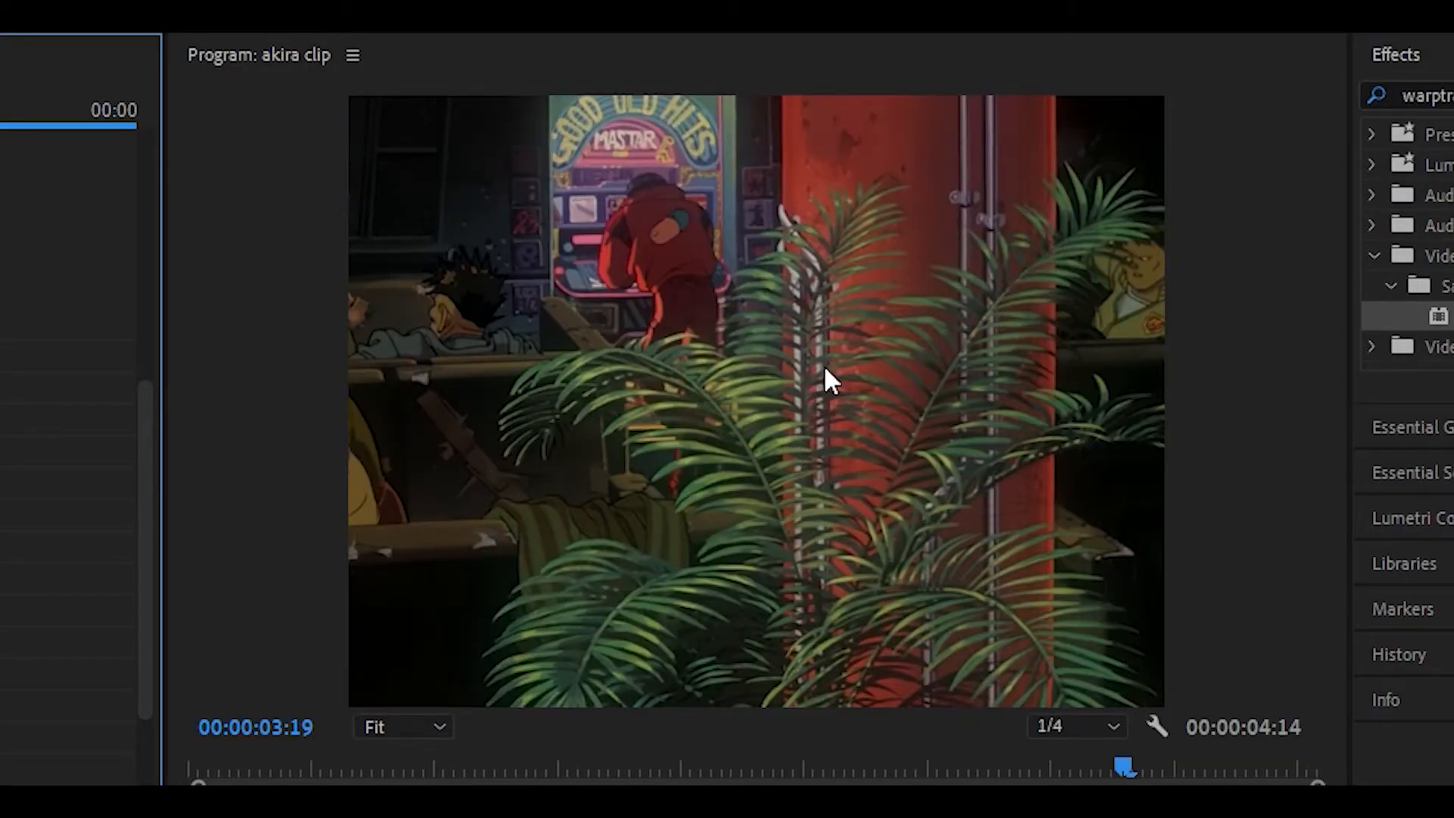
pyautogui.hotkey('ctrl', 'shift', 'z')
# Step: Add S_BlurDirectional to the second adjustment layer with a Blur Amount of 50
pyautogui.click(1423, 95)
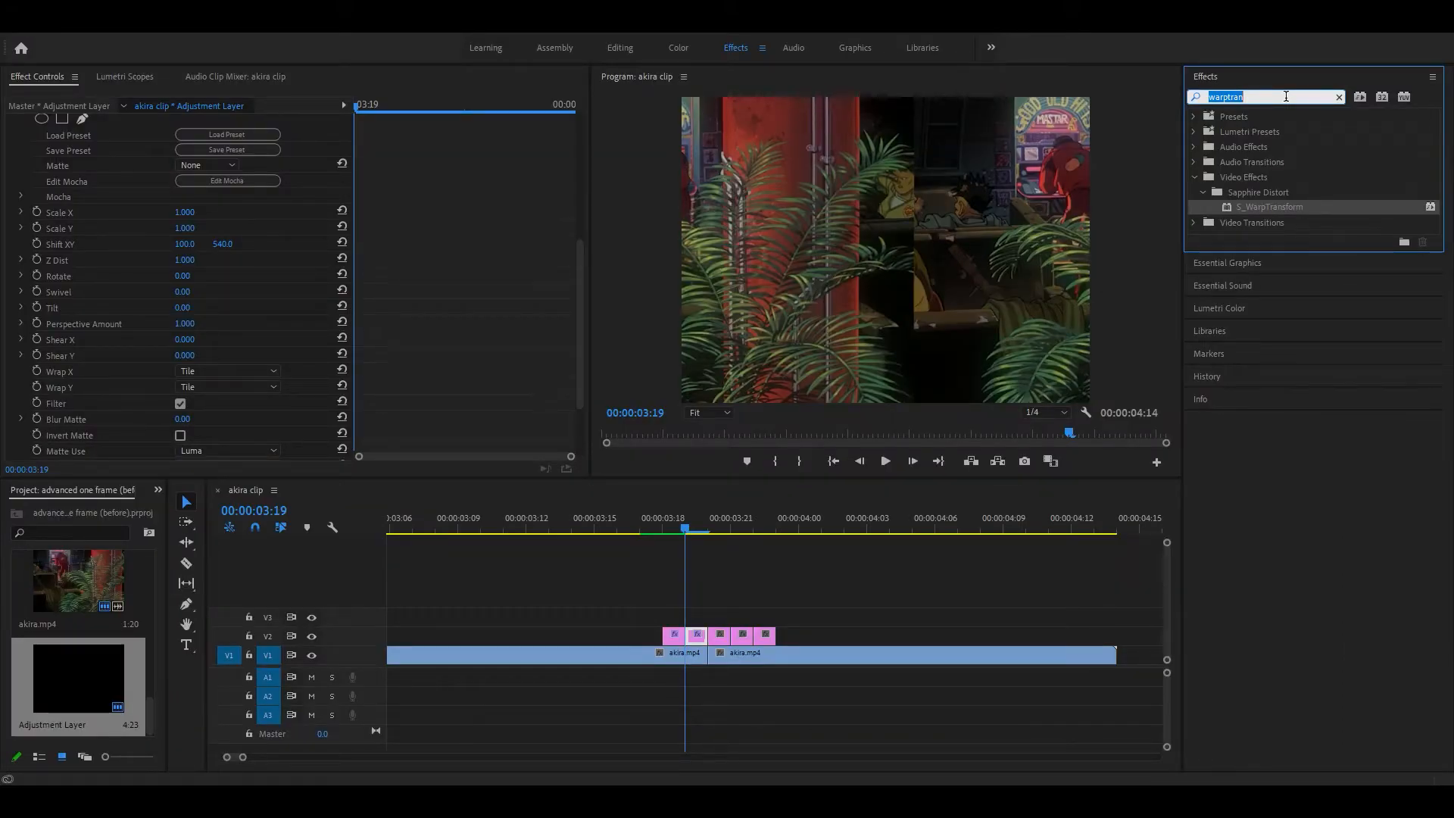
pyautogui.write('directional')
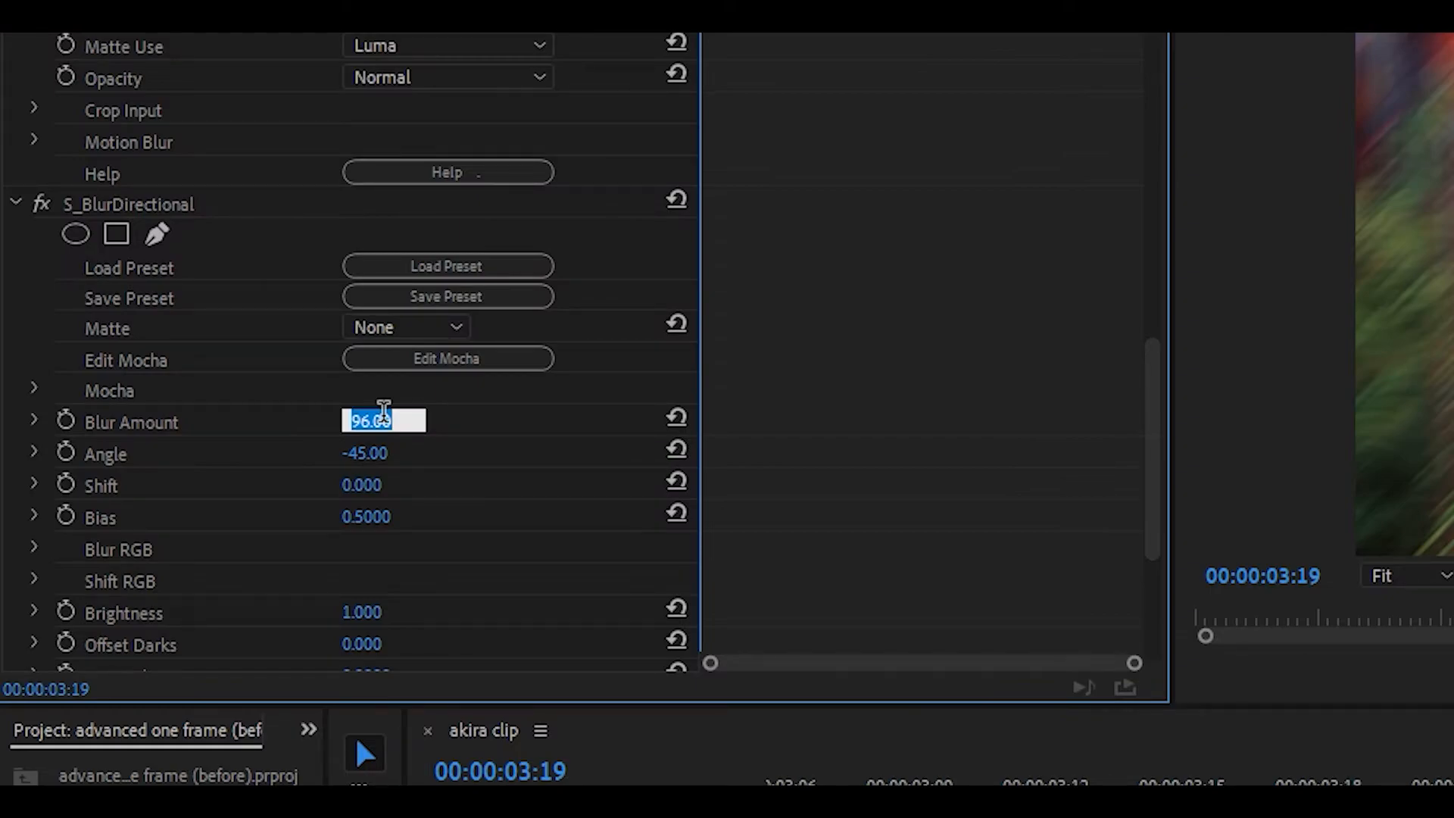
pyautogui.write('50')
pyautogui.press('Tab')
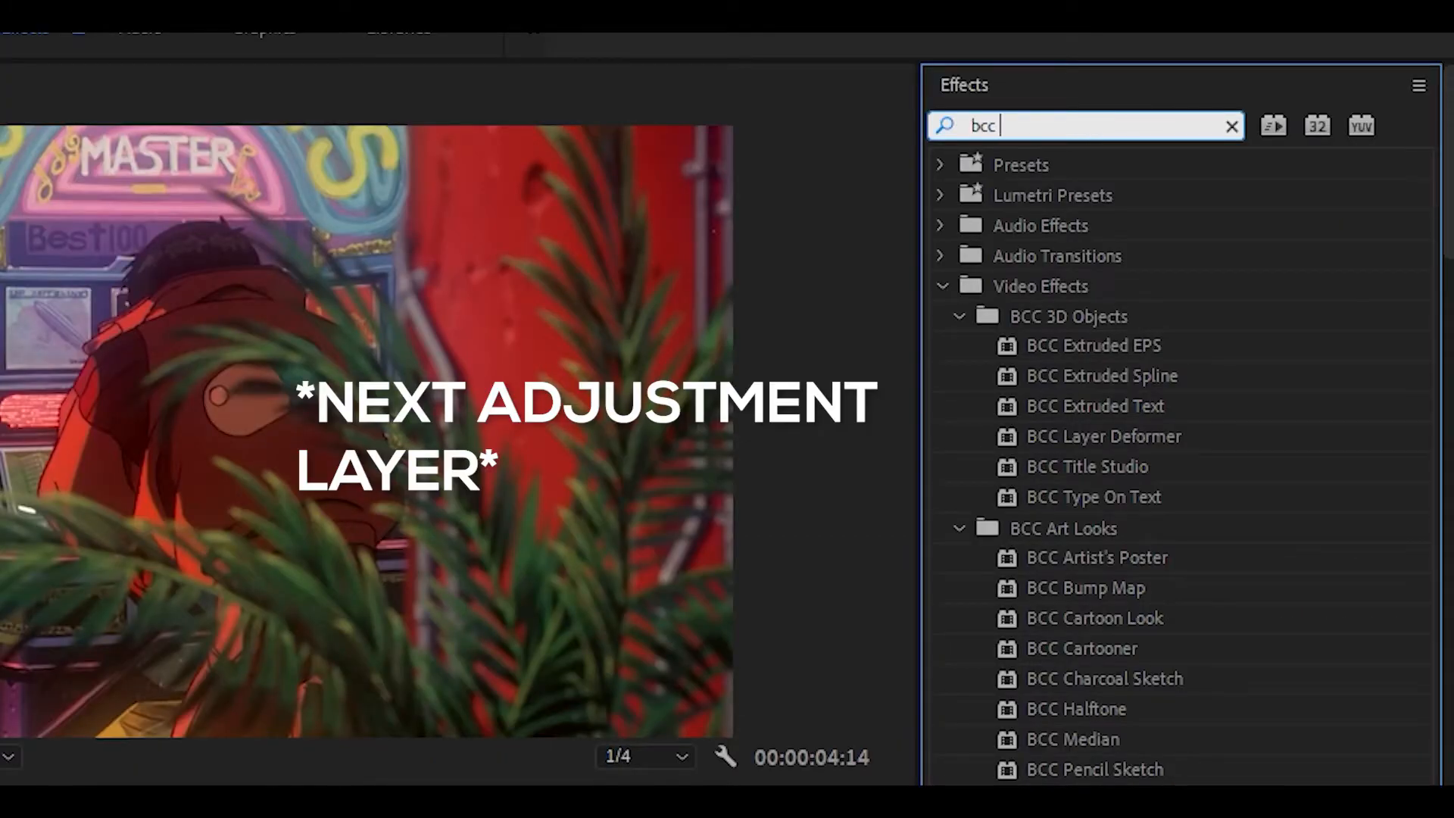
# Step: Apply BCC Cross Glitch to the third adjustment layer and open its Animation mode choices
pyautogui.write('cross glitch')
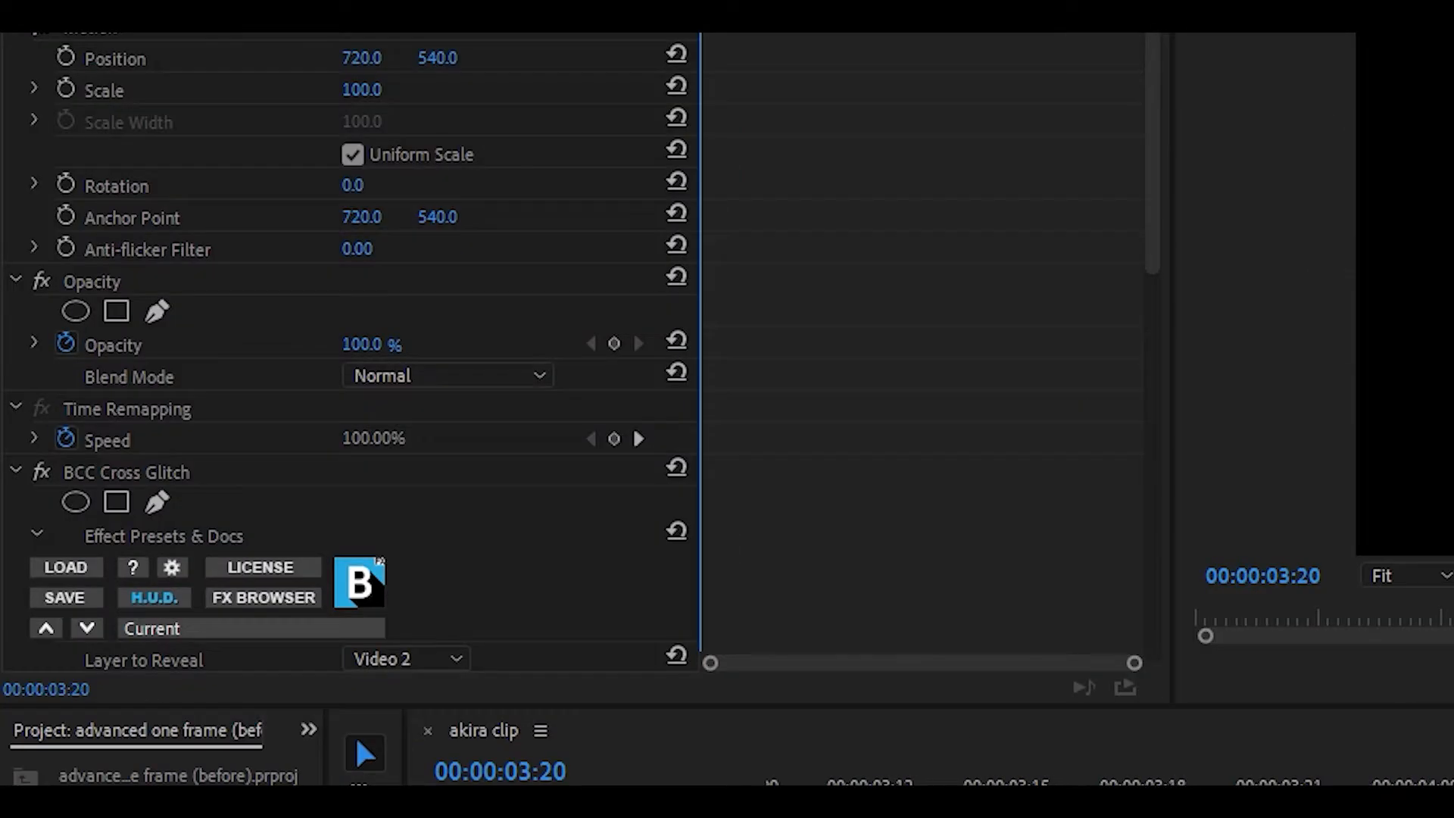
pyautogui.scroll(-4, 974, 392)
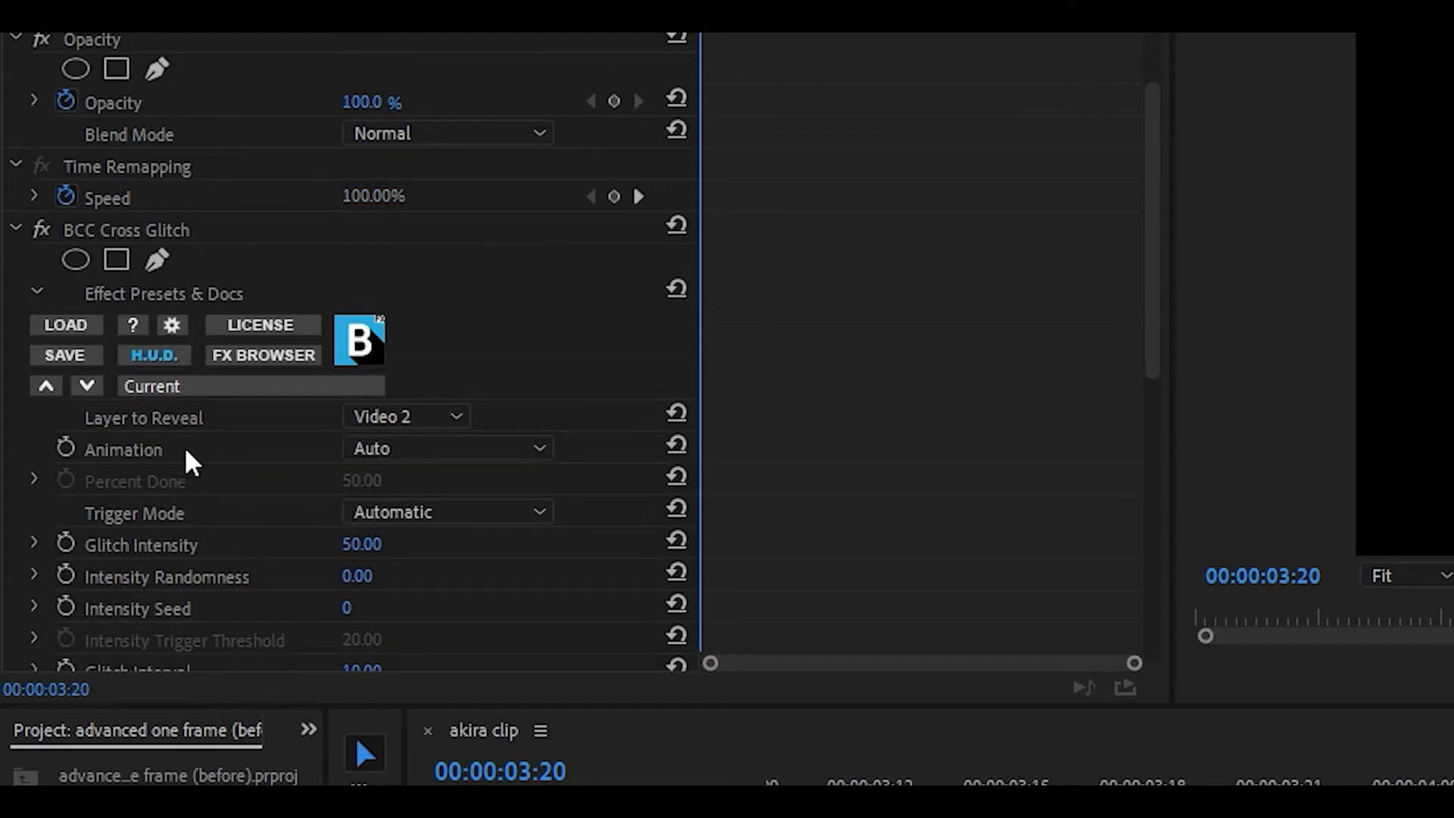
pyautogui.click(394, 448)
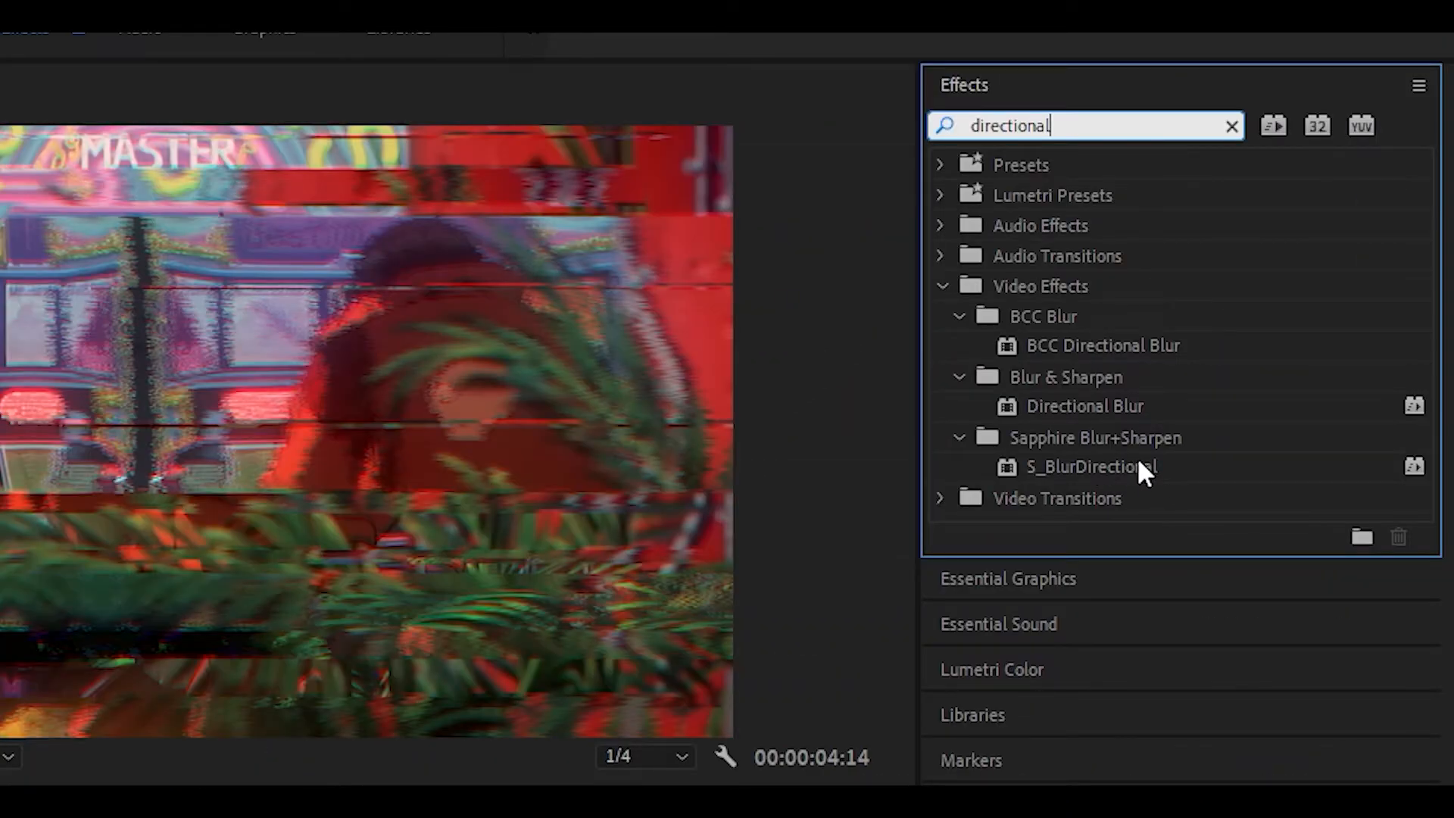
# Step: Add S_BlurDirectional to the third adjustment layer with Blur Amount 25, Angle 0 and Shift 5
pyautogui.click(1133, 465)
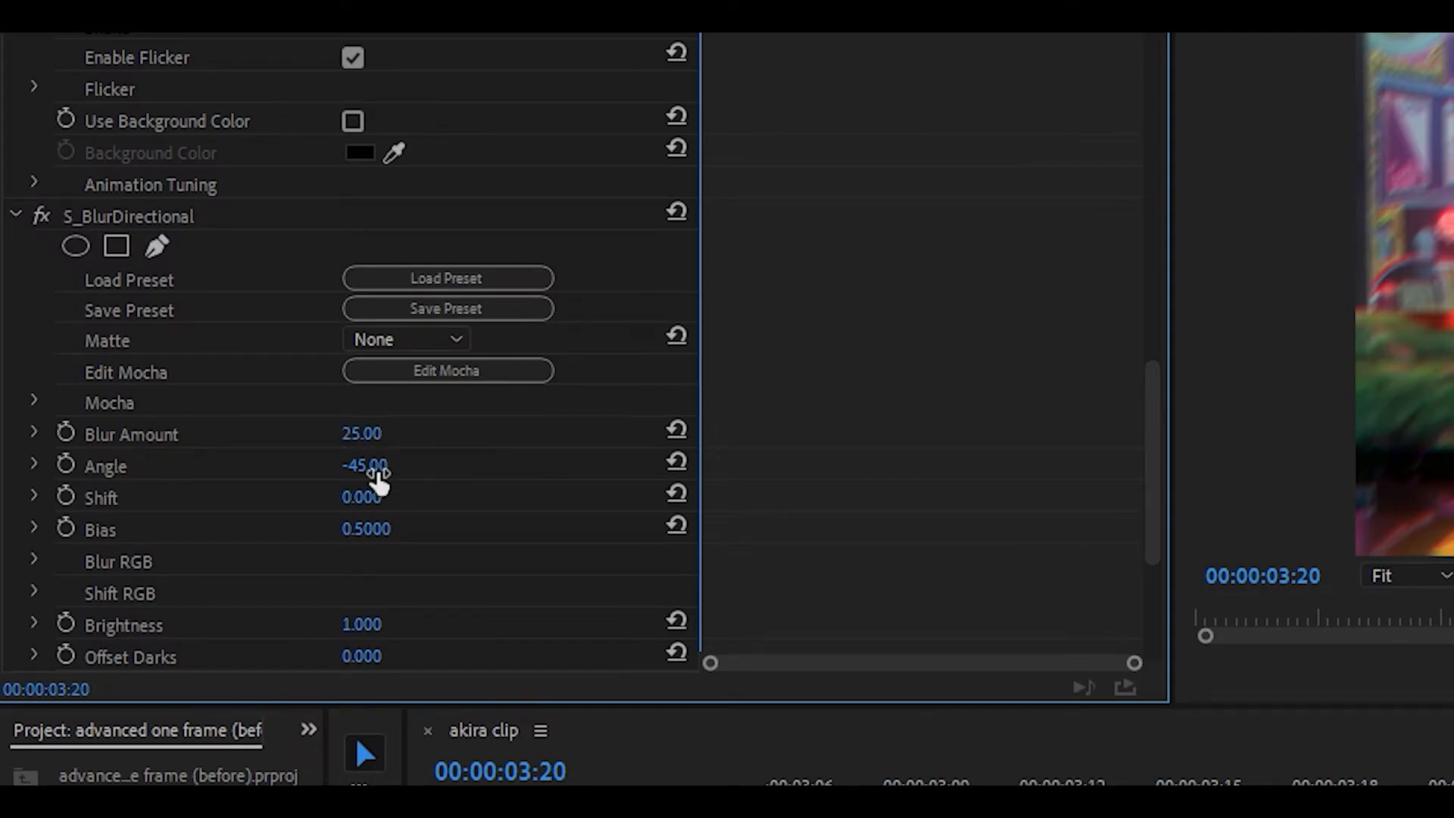
pyautogui.click(377, 474)
pyautogui.write('0')
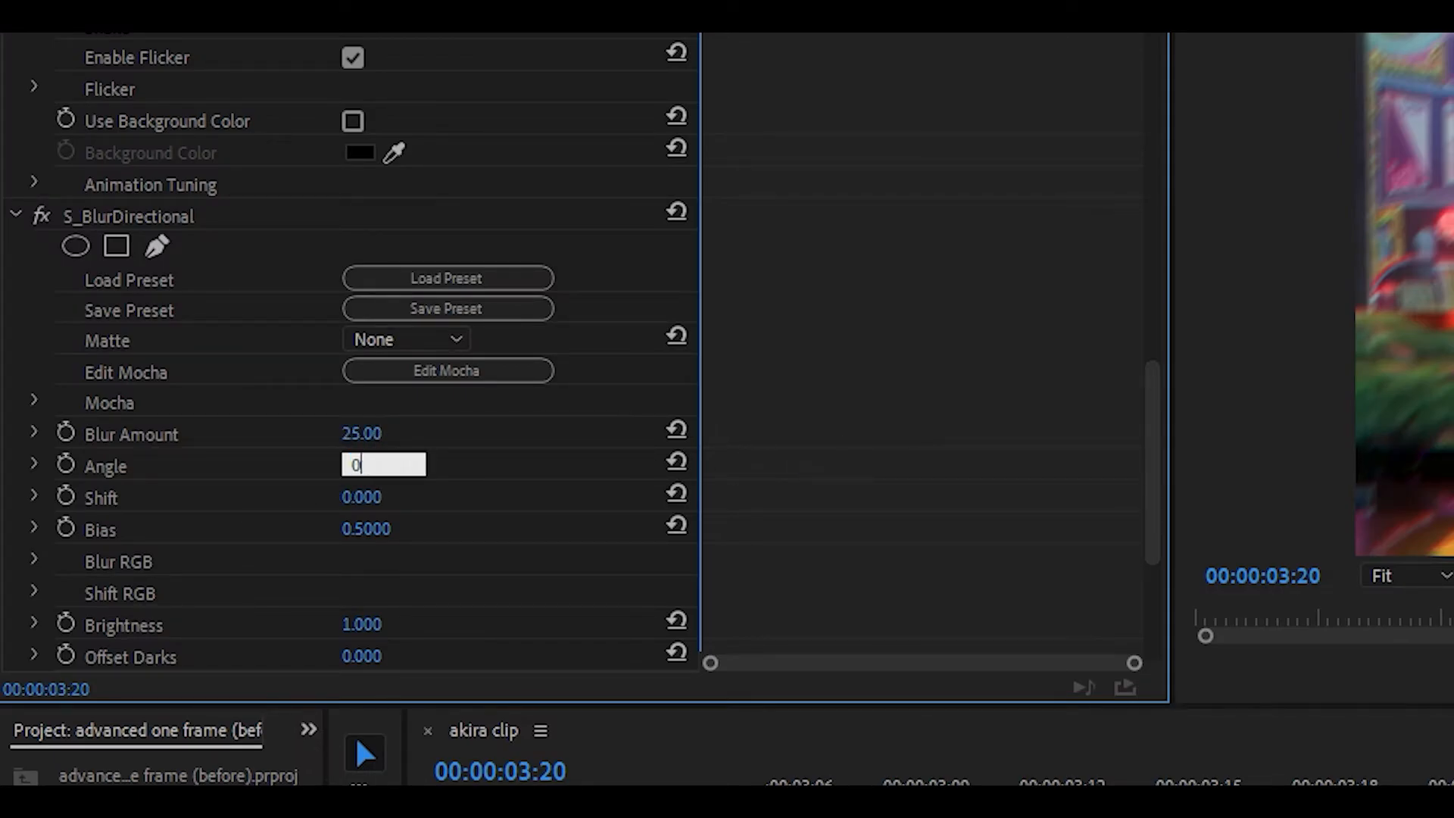
pyautogui.press('Tab')
pyautogui.scroll(-1, 302, 458)
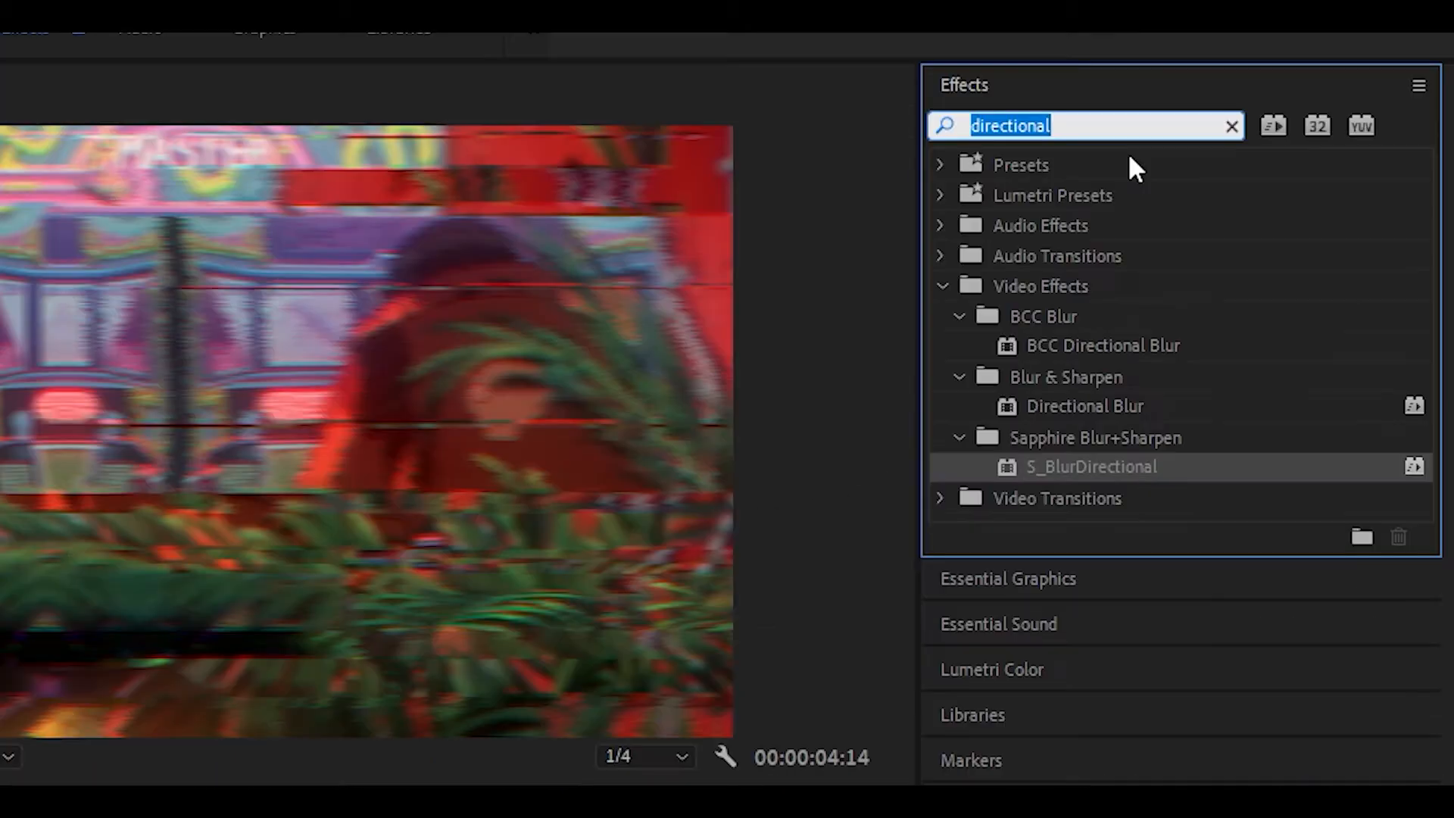
# Step: Add the Invert effect to the third adjustment layer and set its Channel to HLS
pyautogui.press('BackSpace')
pyautogui.write('invert')
pyautogui.moveTo(1106, 436)
pyautogui.mouseDown()
pyautogui.moveTo(1026, 425)
pyautogui.moveTo(1098, 451)
pyautogui.mouseUp()
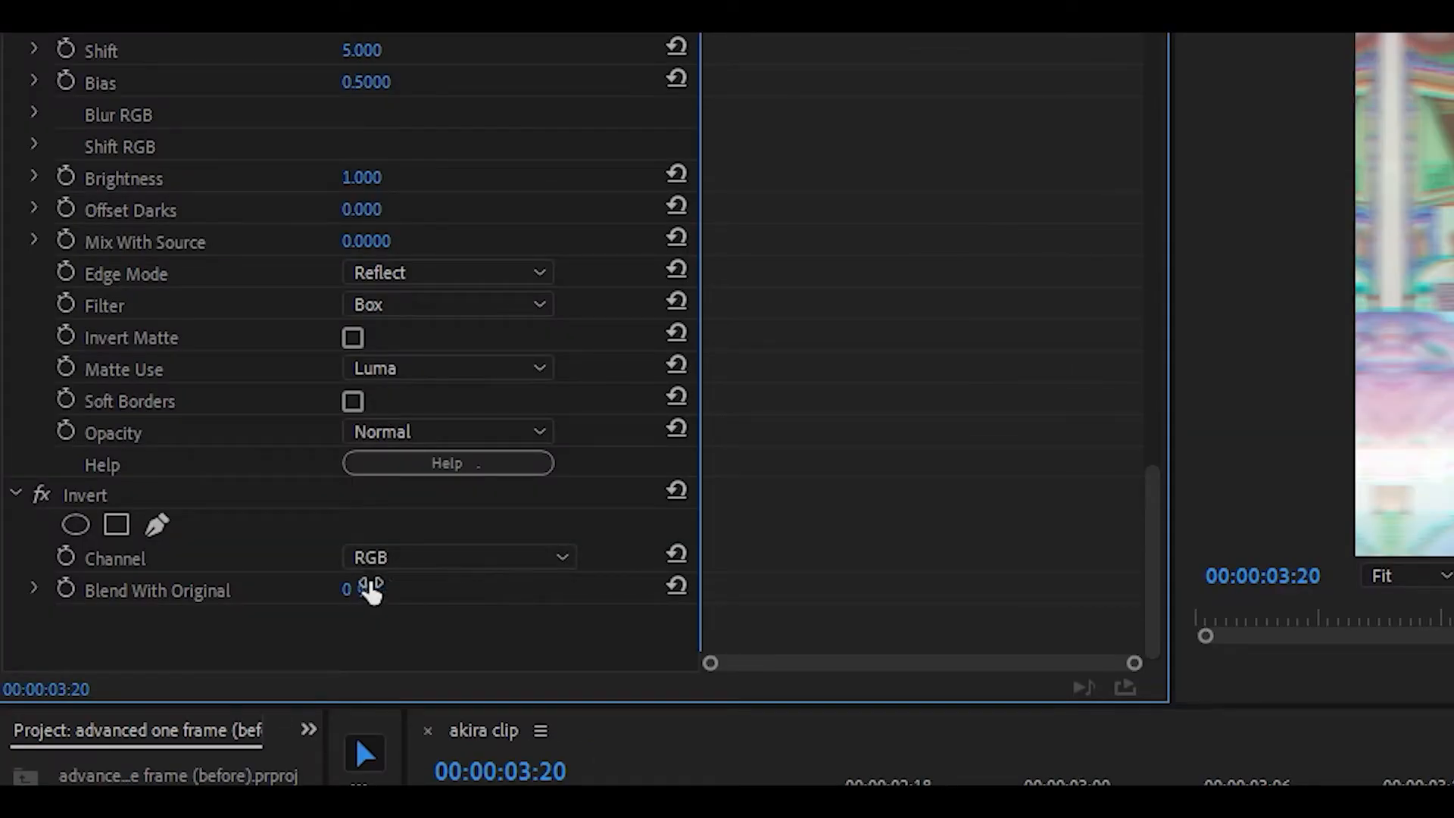
pyautogui.click(433, 564)
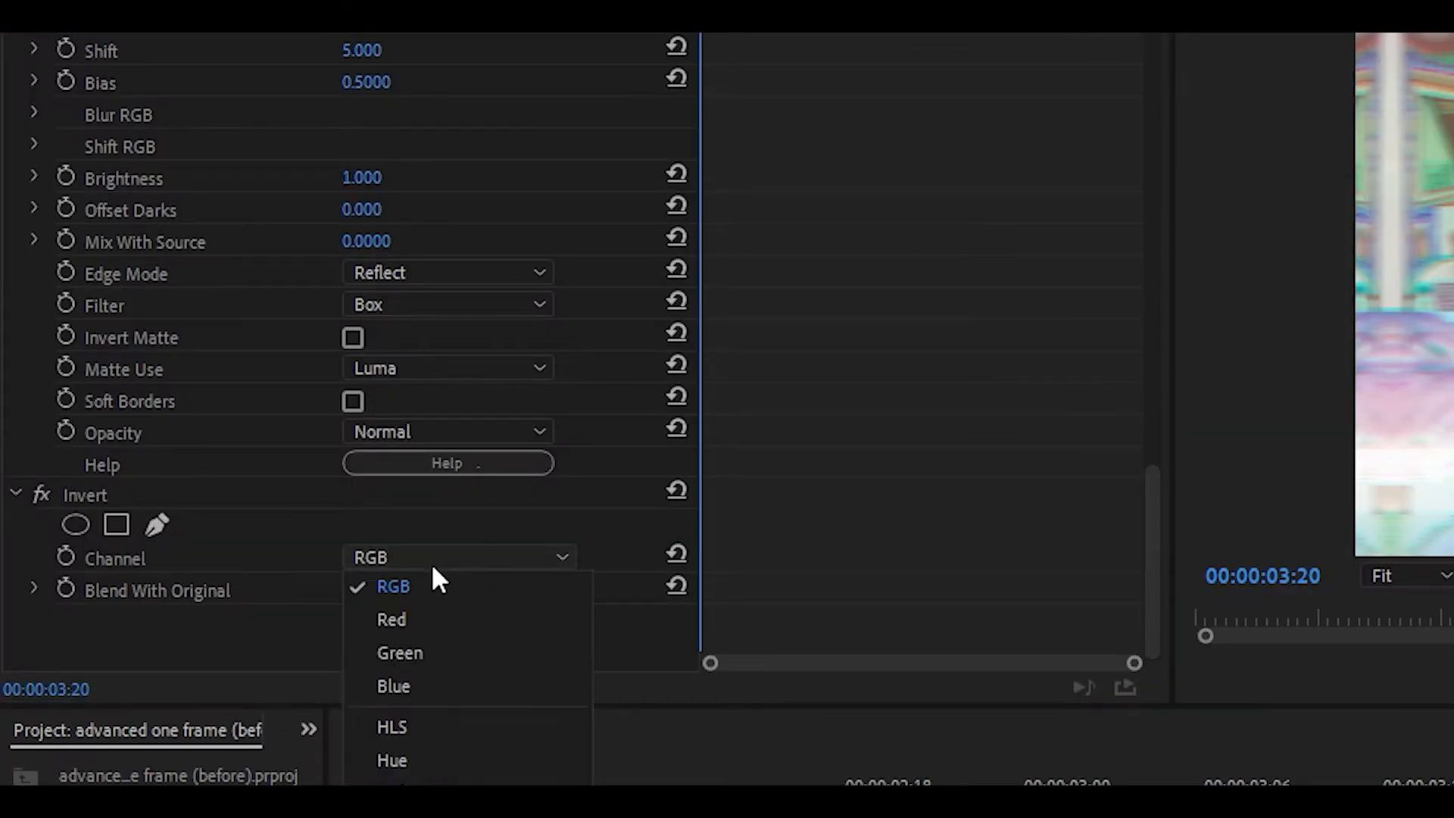
pyautogui.click(433, 736)
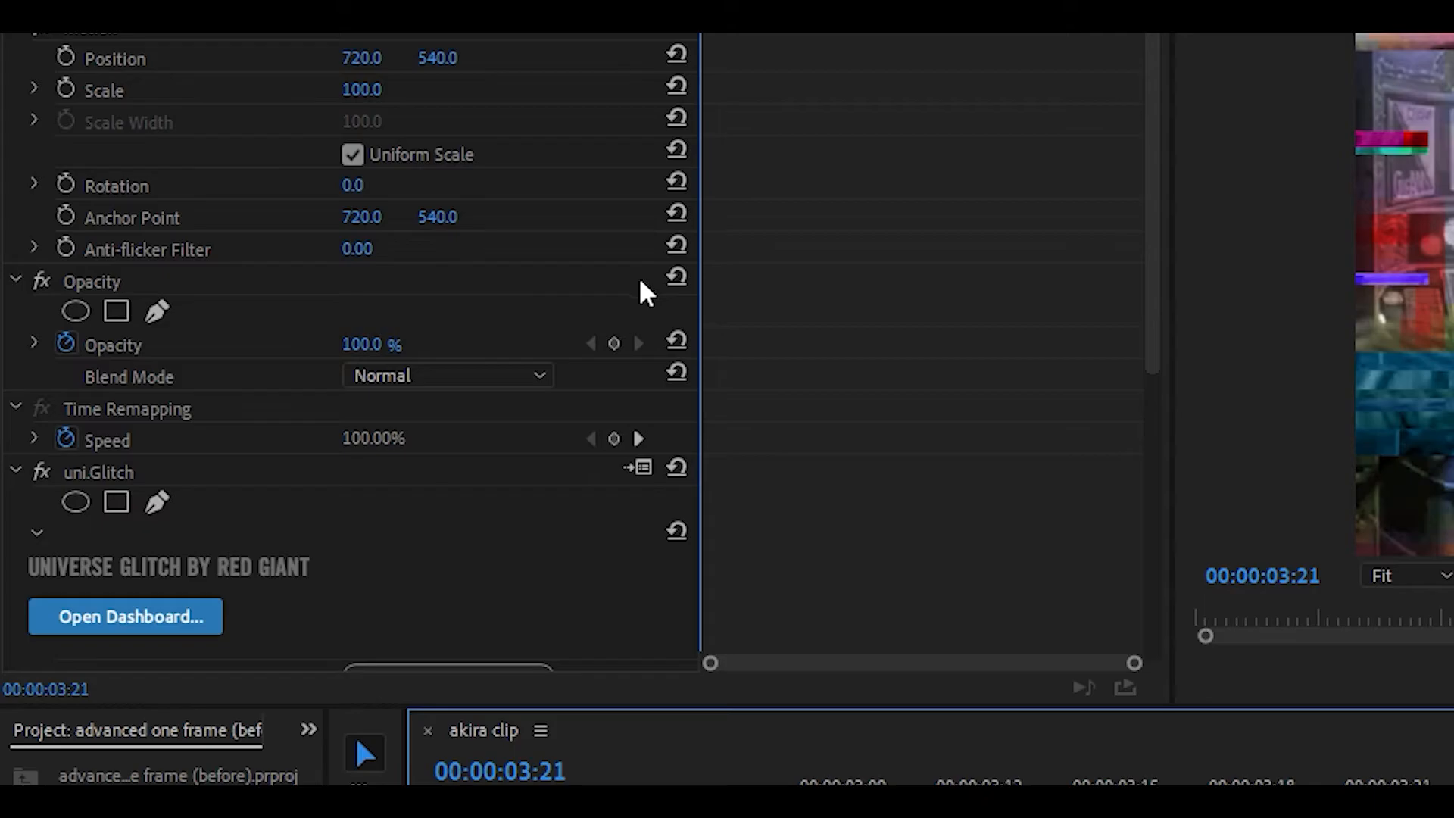
# Step: Add S_BlurDirectional to the fourth adjustment layer, which already carries the uni.Glitch effect
pyautogui.scroll(-6, 914, 315)
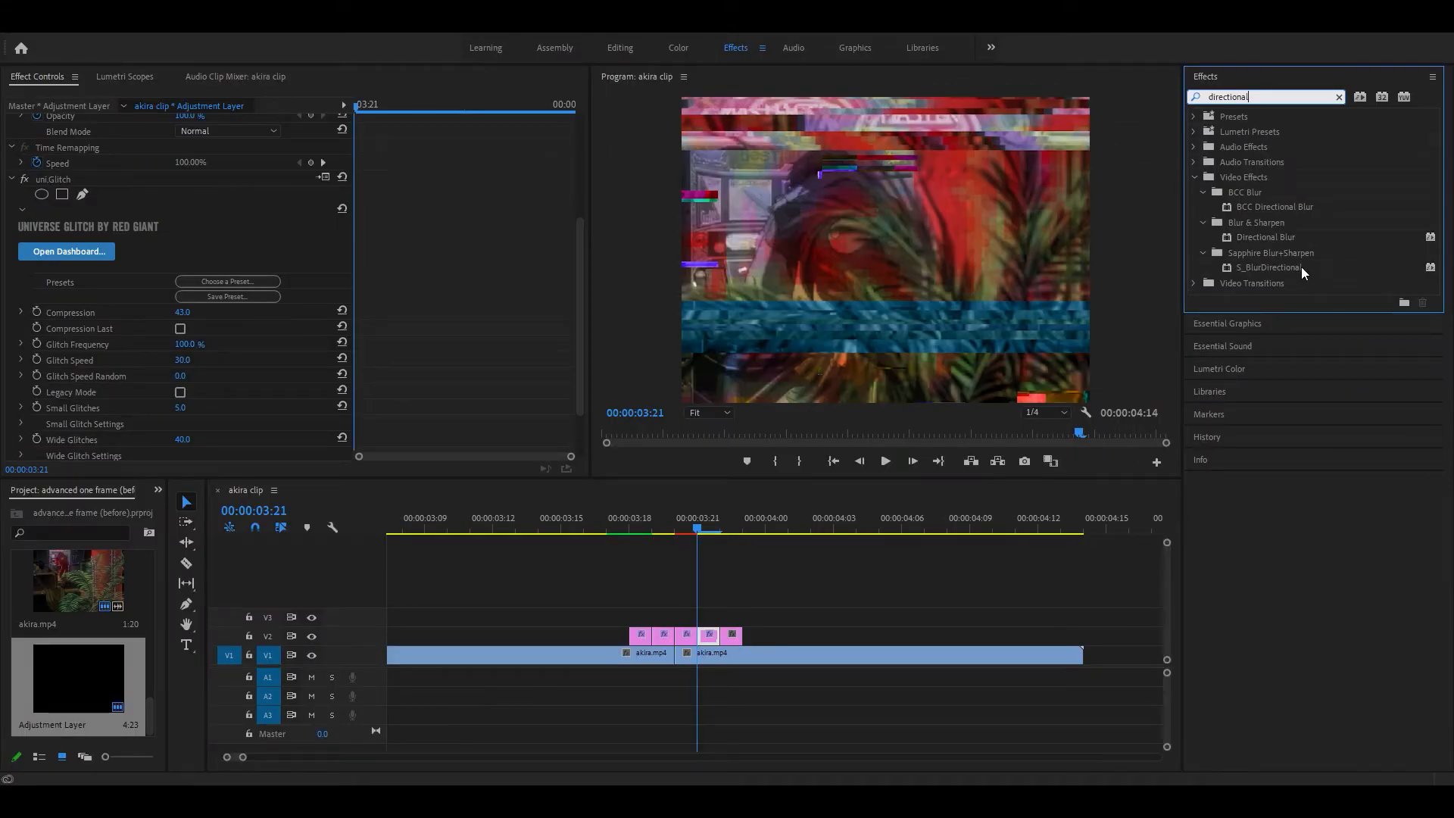
pyautogui.moveTo(1301, 267); pyautogui.dragTo(717, 597)
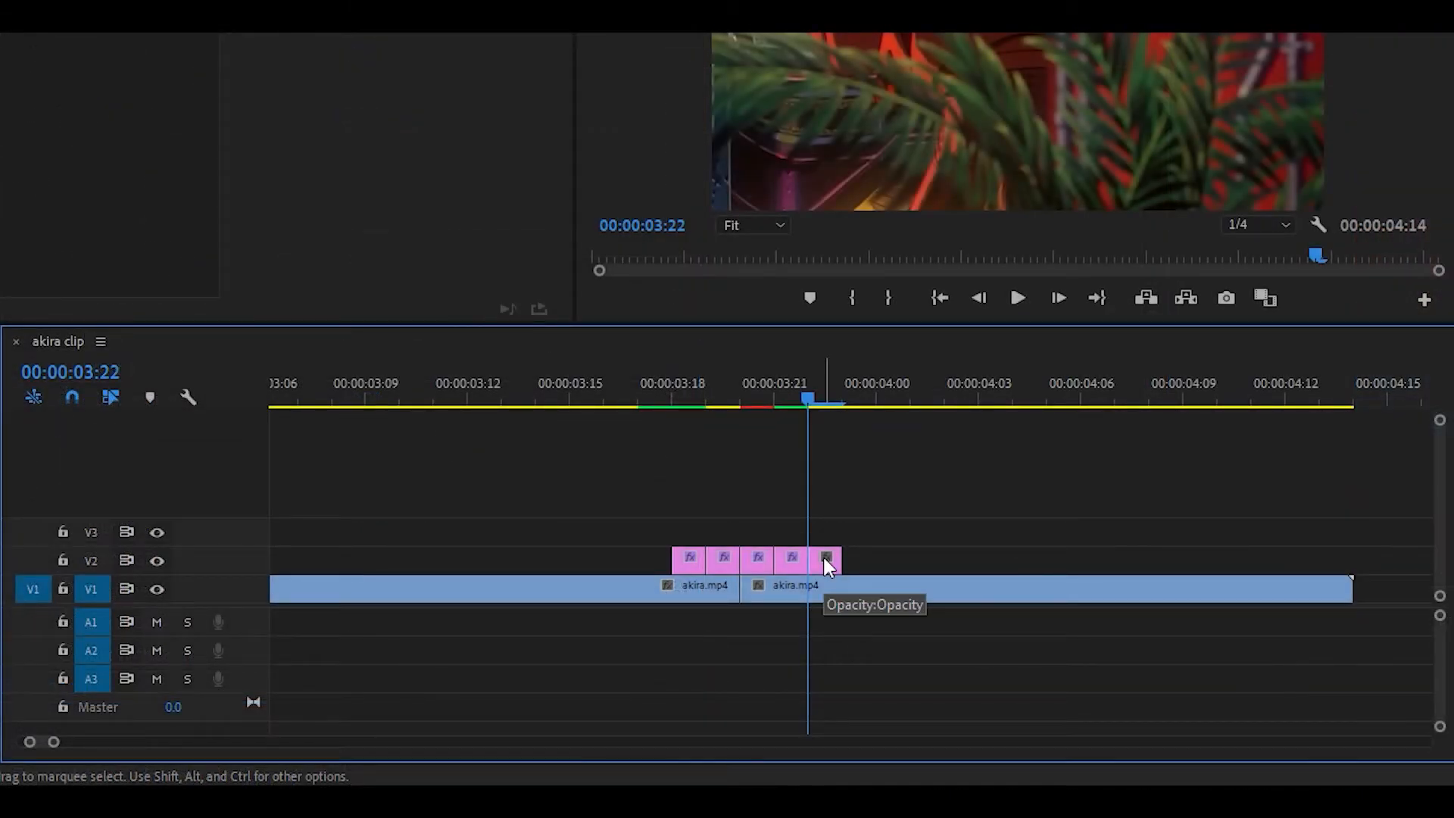
# Step: Delete the fifth adjustment layer and put a duplicate of the first adjustment layer in its place
pyautogui.click(824, 556)
pyautogui.press('Delete')
pyautogui.click(689, 562)
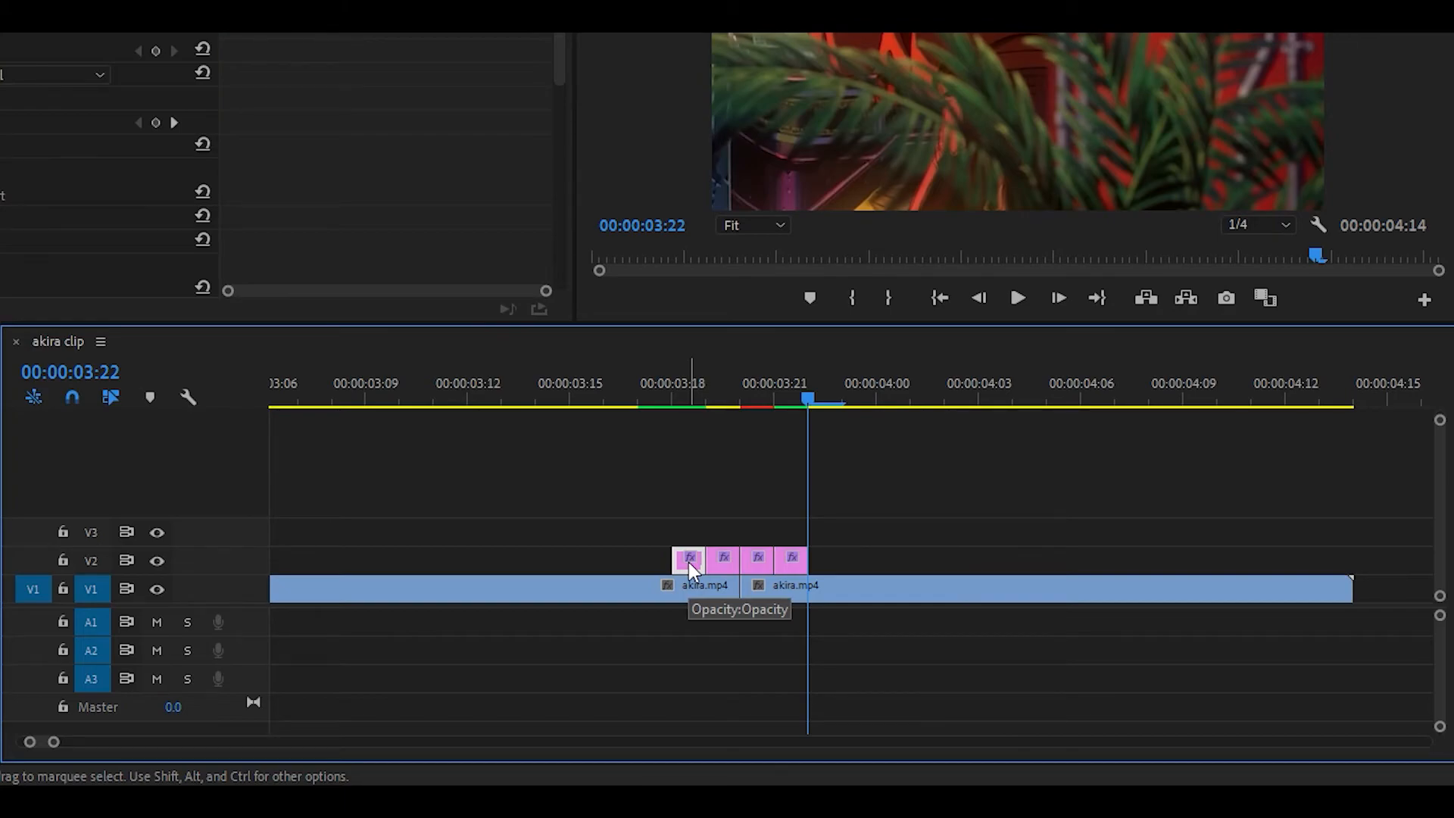
pyautogui.moveTo(688, 562); pyautogui.dragTo(829, 556)
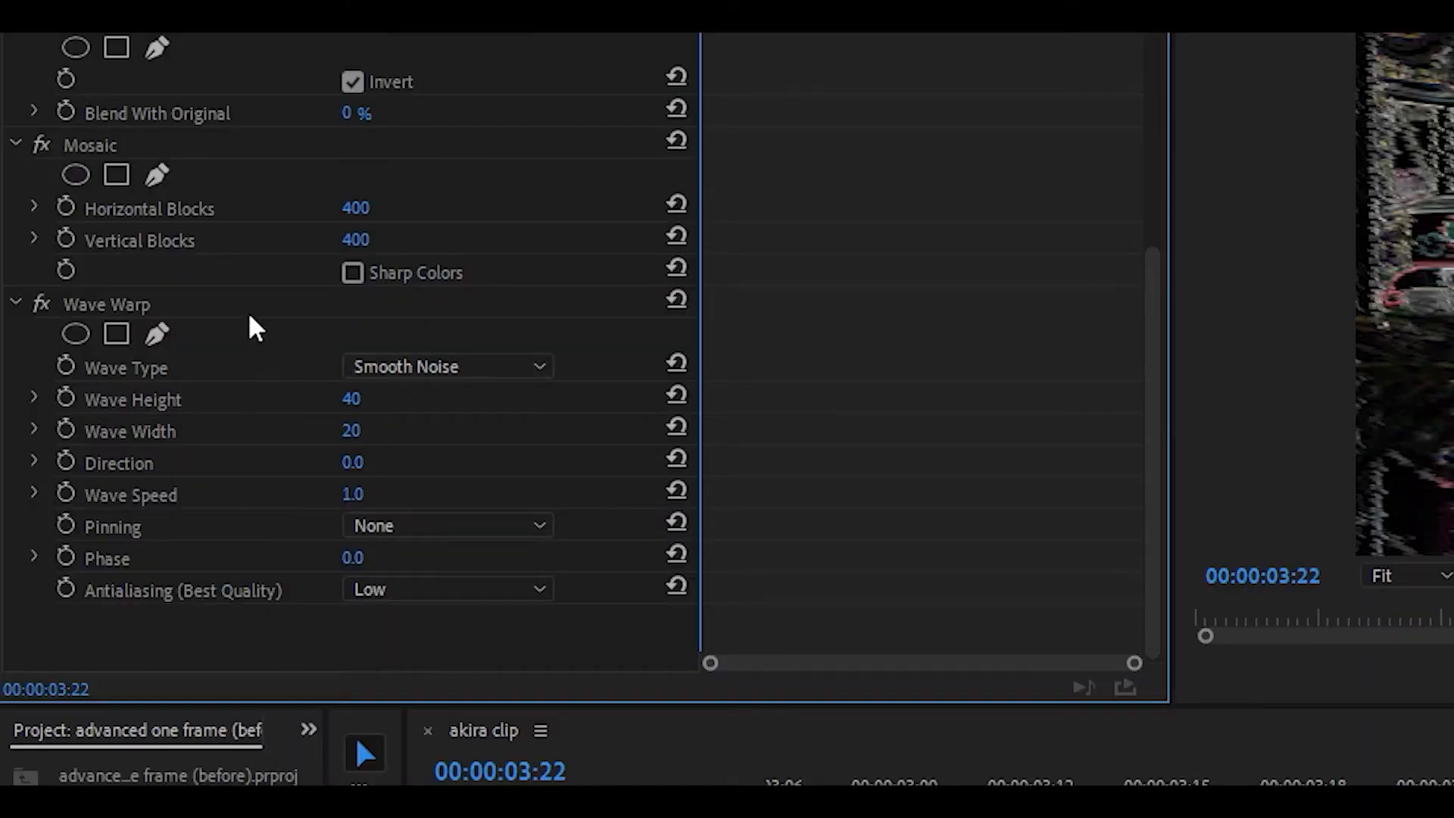
# Step: On the duplicated adjustment layer, set Wave Warp Pinning to All Edges and add S_BlurDirectional with Blur Amount 25 and Angle 0
pyautogui.click(403, 525)
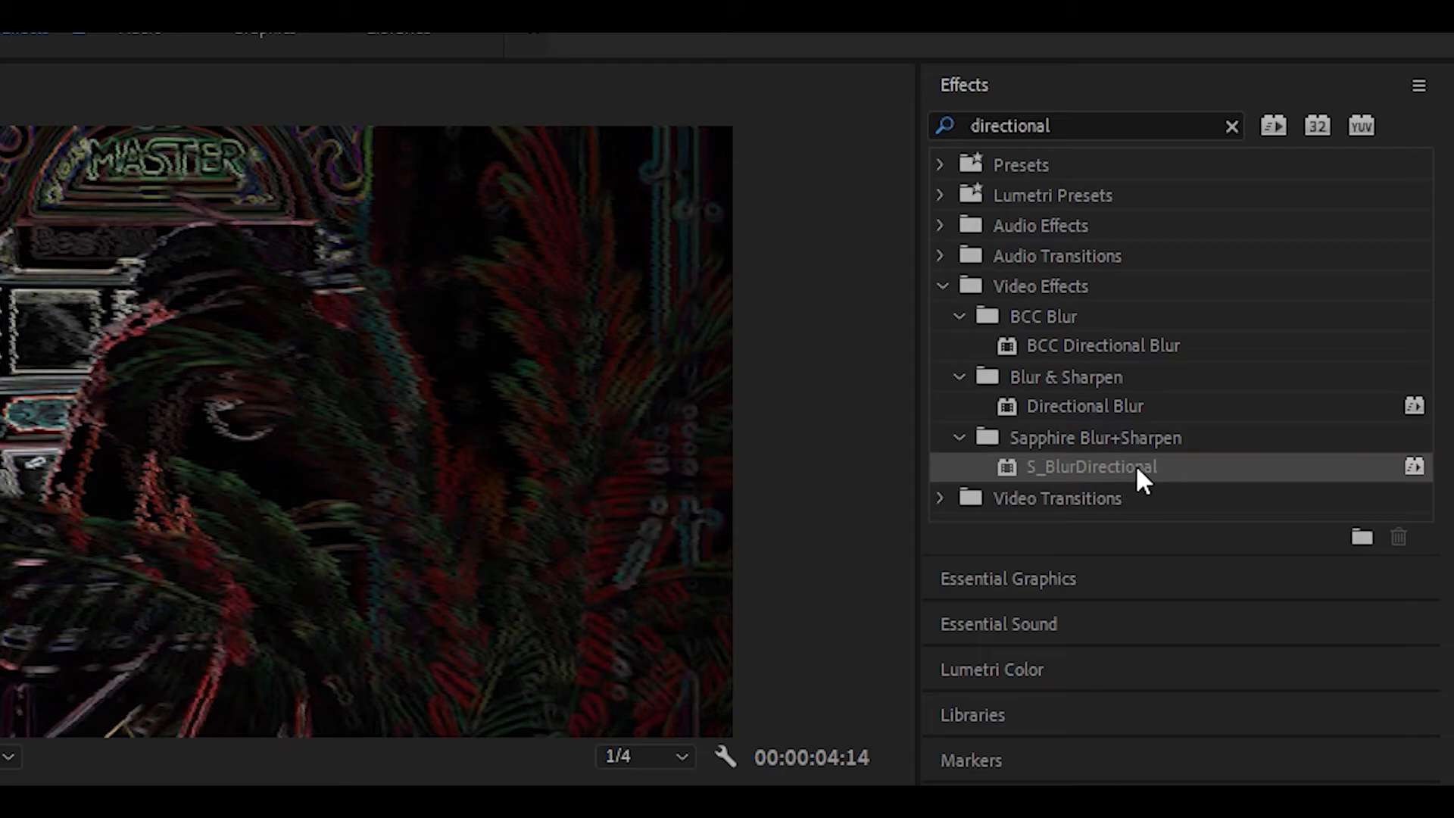
pyautogui.click(1135, 465)
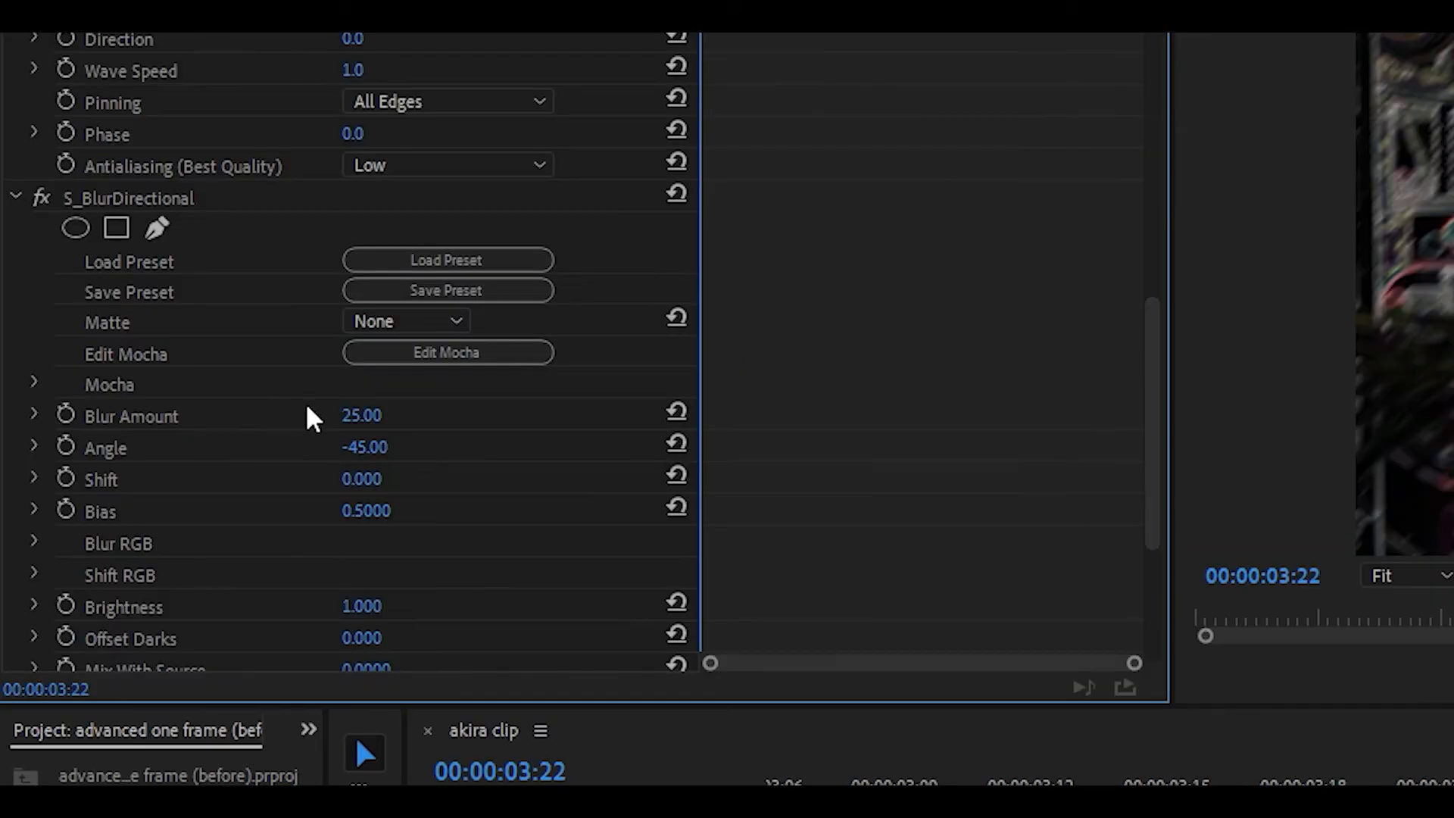
pyautogui.click(369, 448)
pyautogui.write('0')
pyautogui.press('Return')
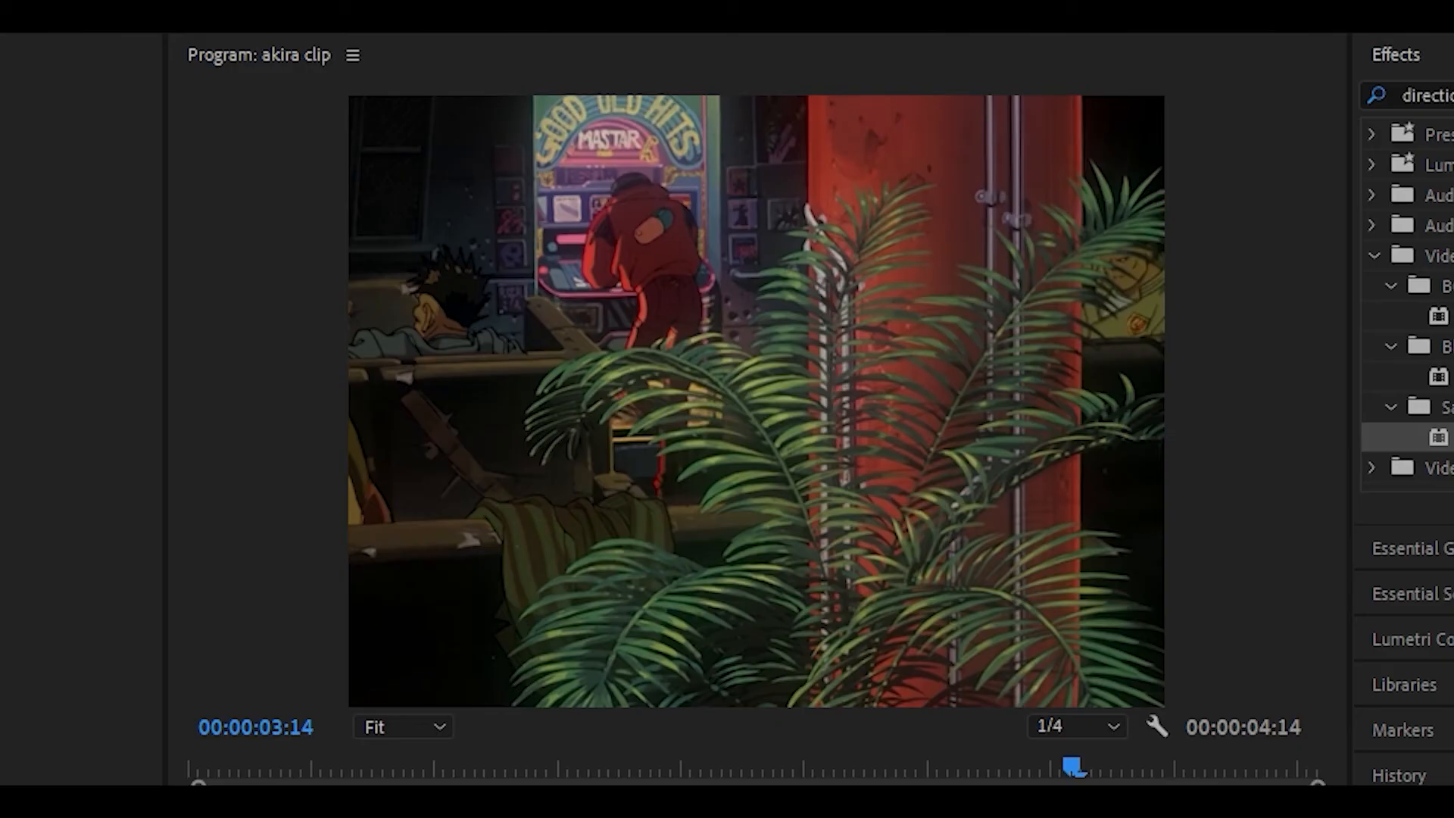
# Step: Play back the sequence from 00:00:03:14 through the adjustment layers to review the glitch transition
pyautogui.press('space')
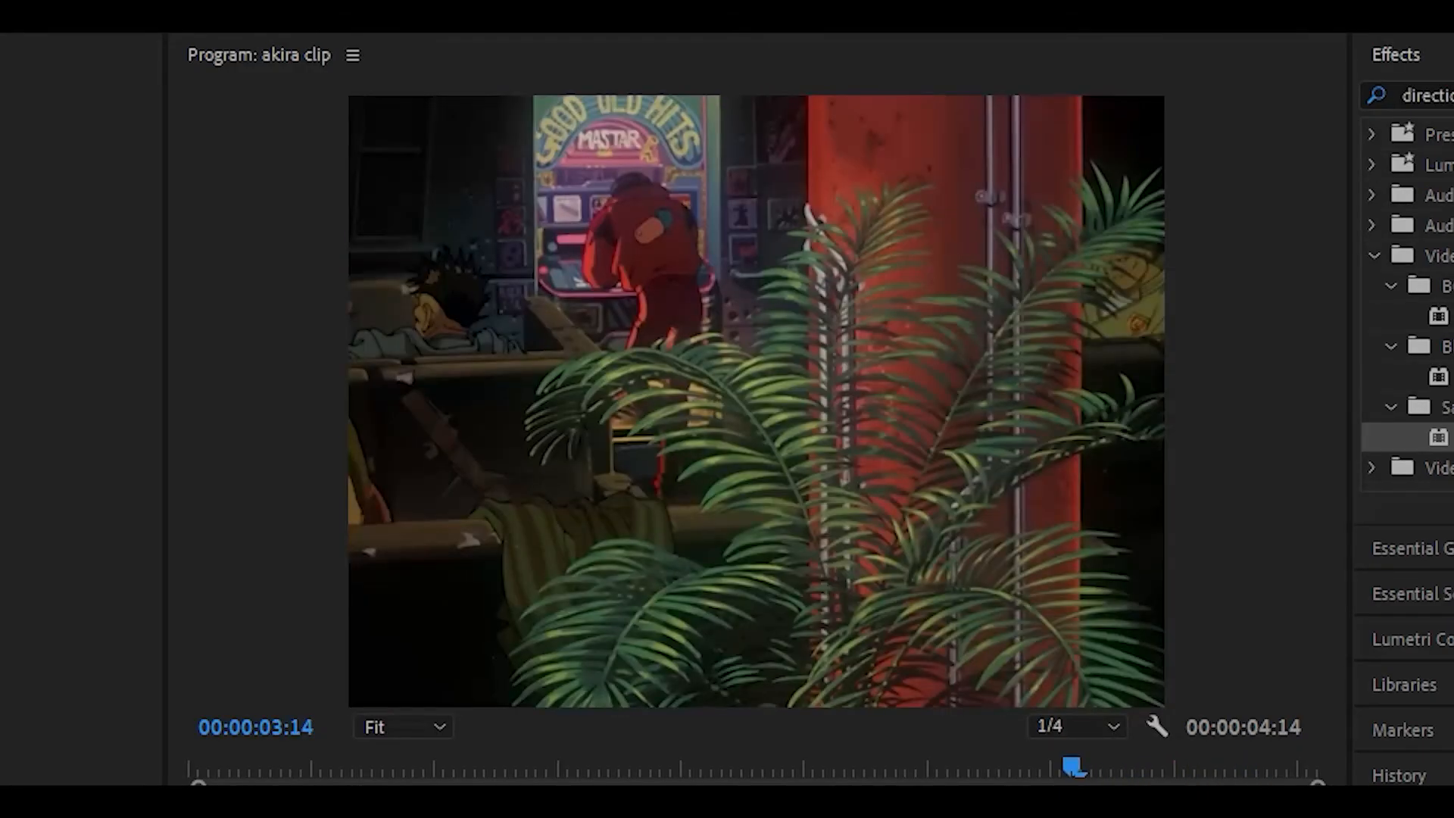
pyautogui.press('space')
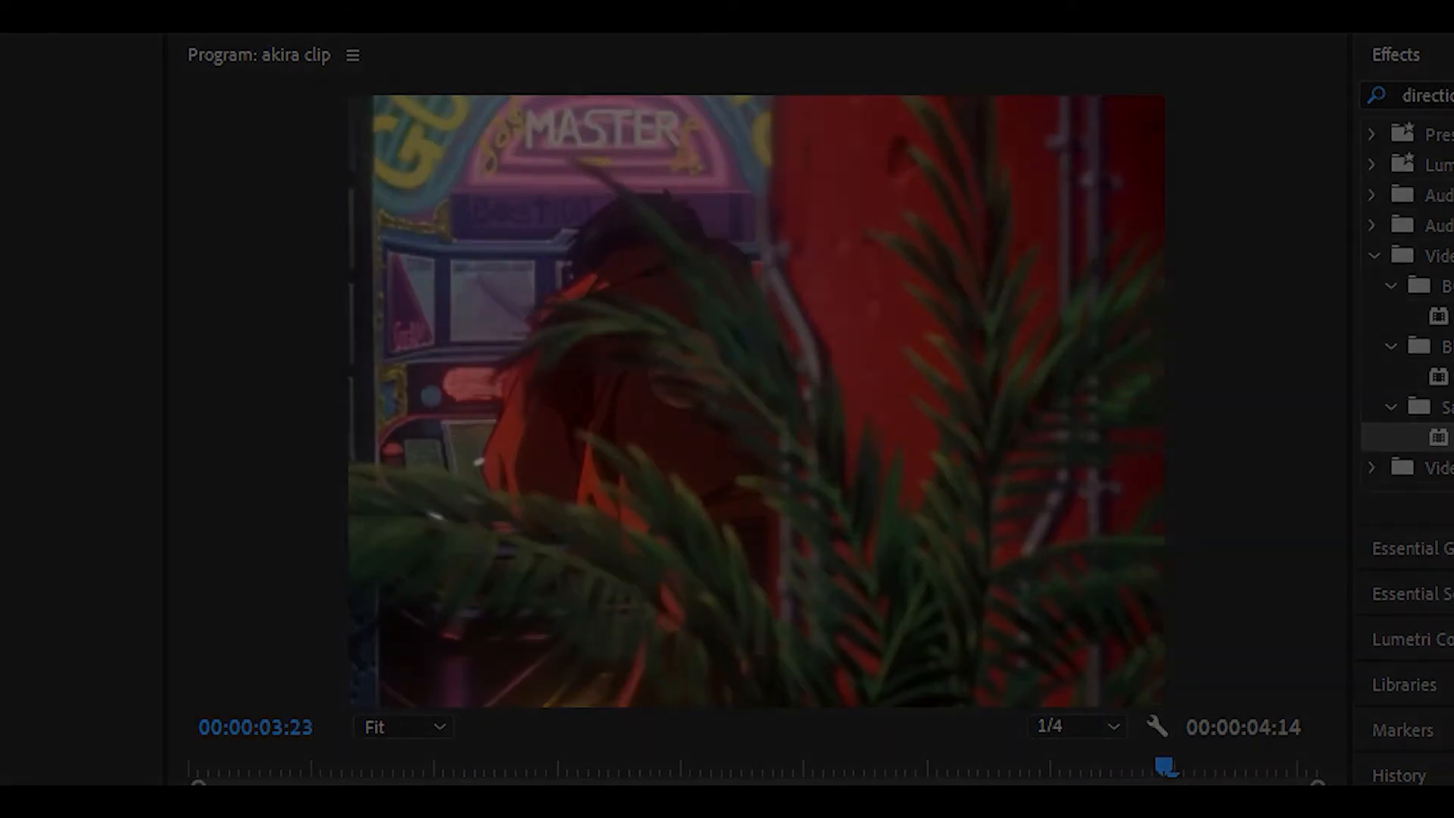